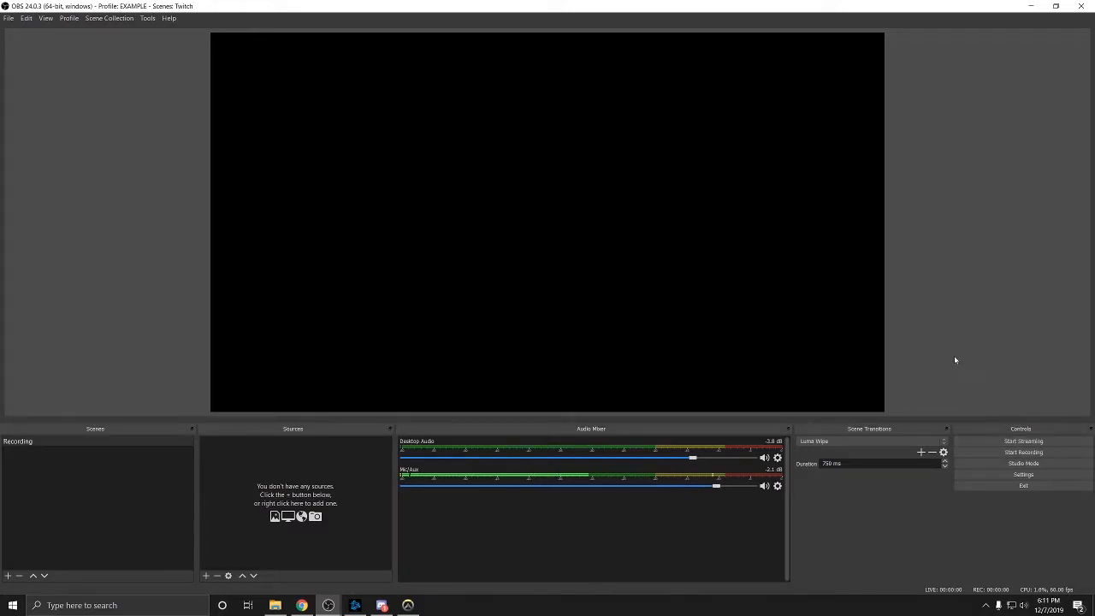
In the video settings, choose 2560x1440 as the base canvas resolution and use 60 as the common FPS value.
{"action": "left_click", "coordinate": [1004, 478]}
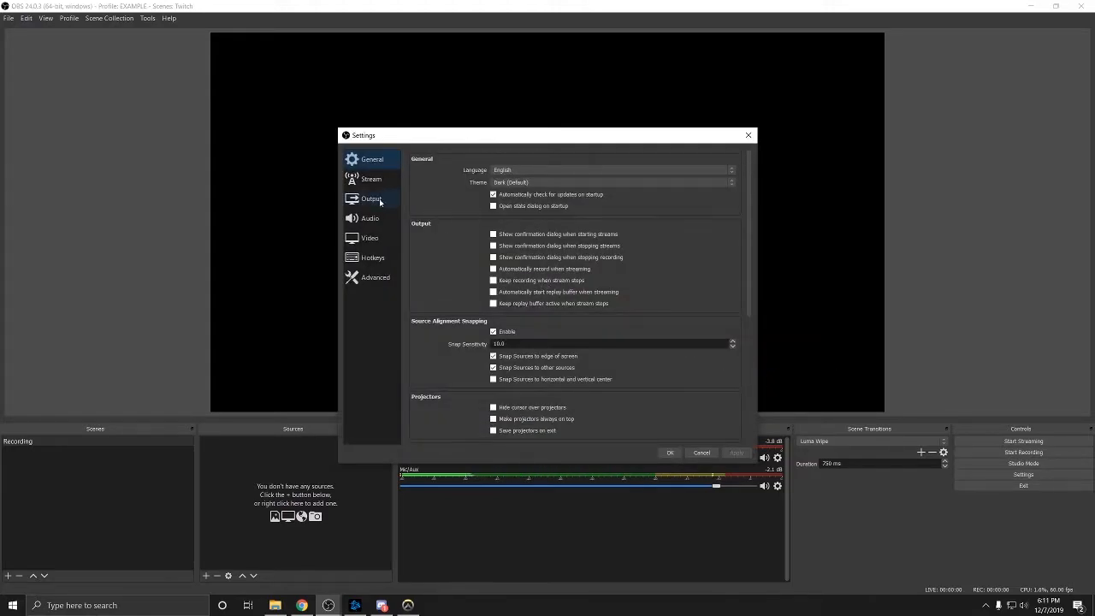
{"action": "left_click", "coordinate": [367, 243]}
{"action": "left_click_drag", "start_coordinate": [449, 142], "coordinate": [454, 166]}
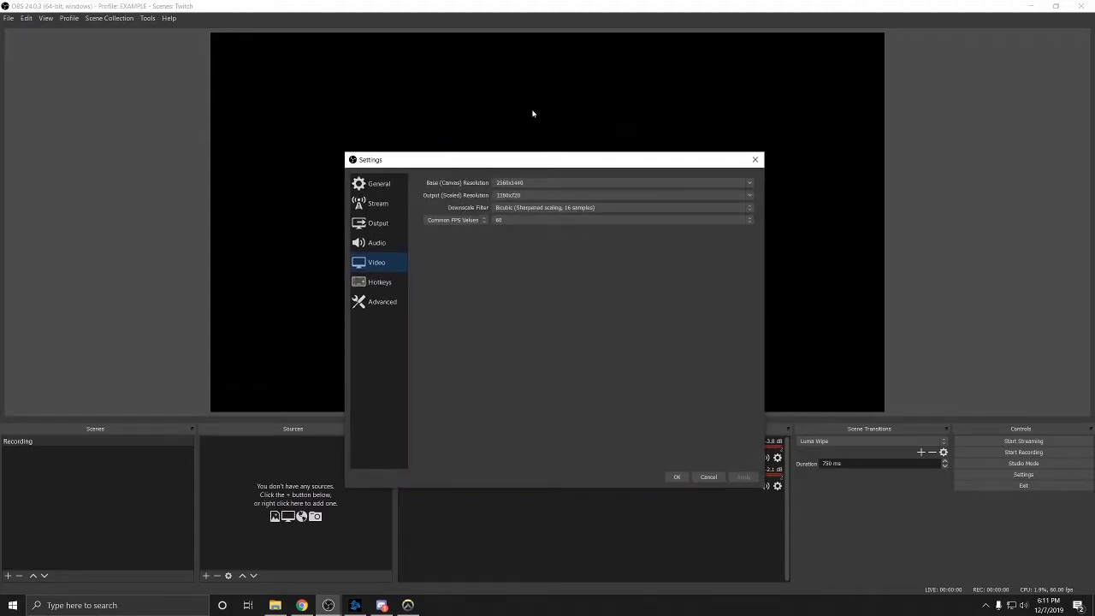
{"action": "left_click", "coordinate": [711, 183]}
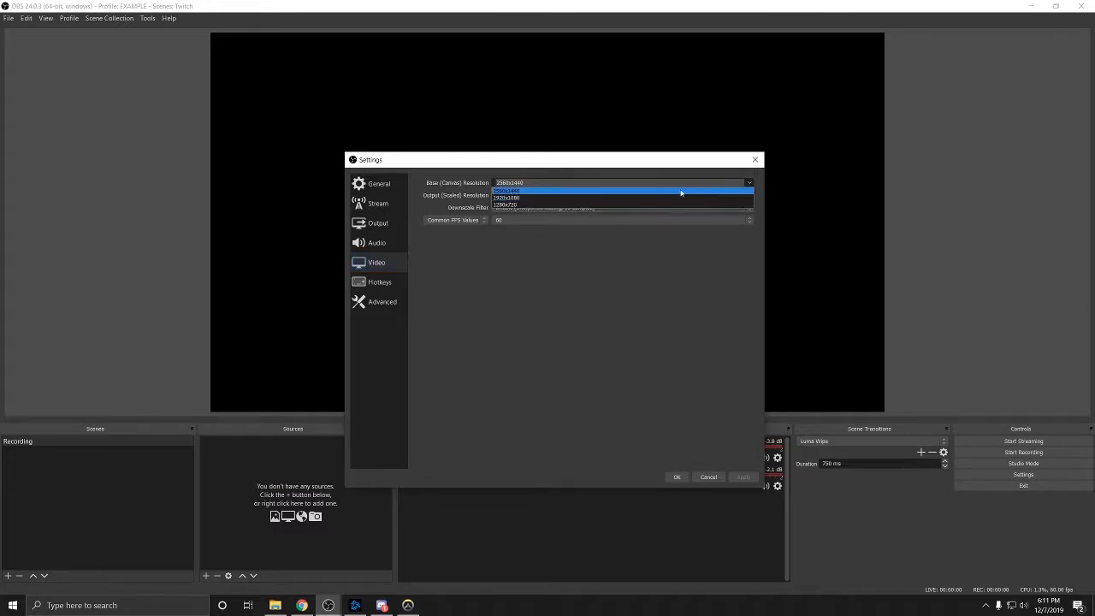
{"action": "left_click", "coordinate": [528, 192]}
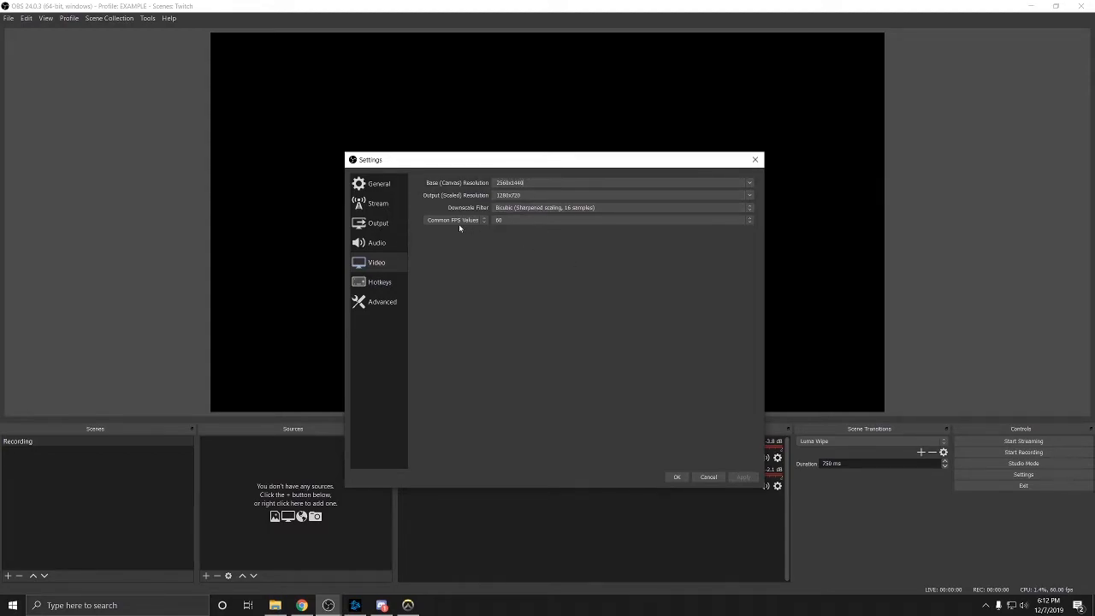
{"action": "left_click", "coordinate": [518, 223]}
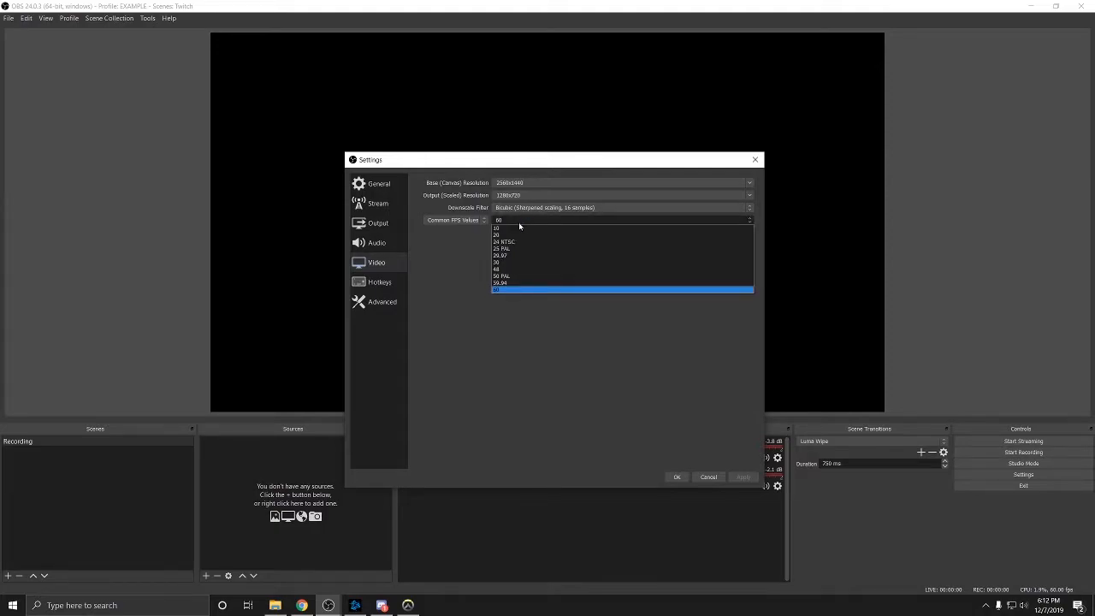
{"action": "left_click", "coordinate": [512, 223]}
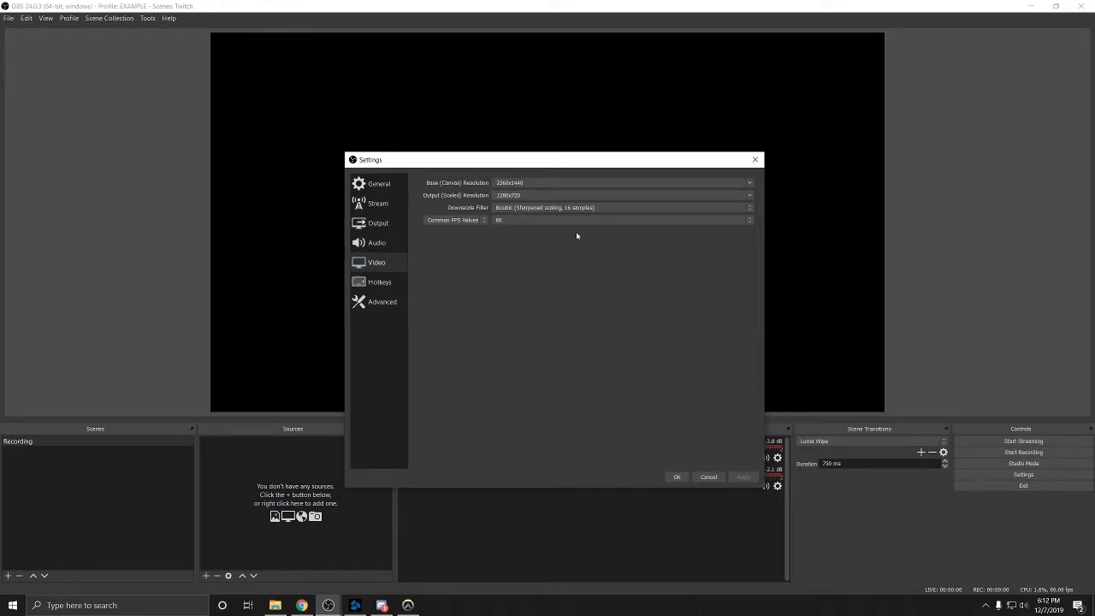
In the output settings, choose Hardware (NVENC) as the streaming encoder.
{"action": "left_click", "coordinate": [389, 227]}
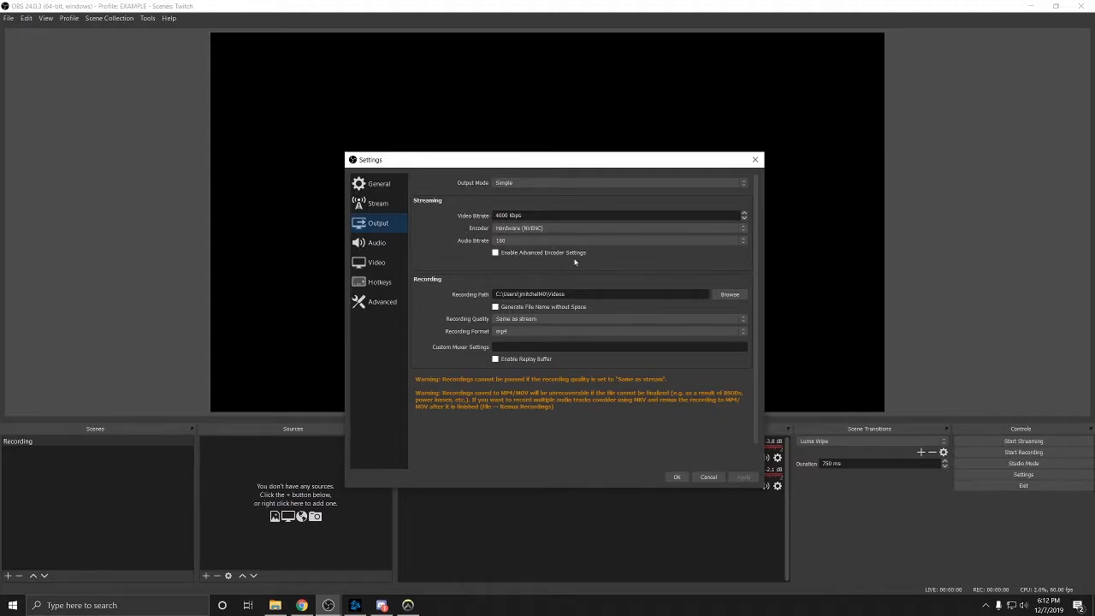
{"action": "left_click", "coordinate": [399, 265]}
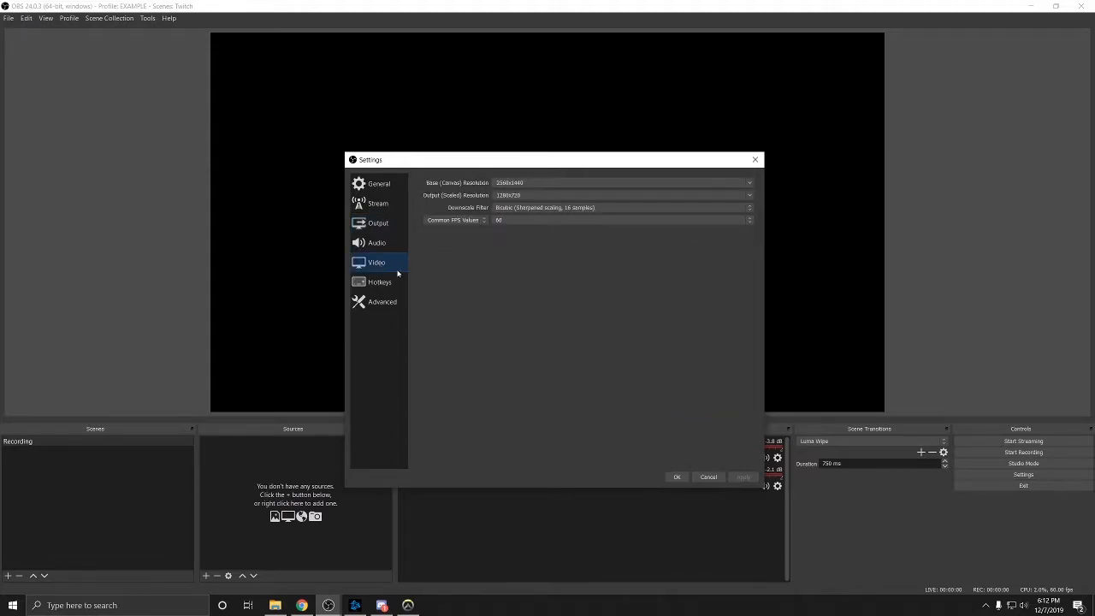
{"action": "left_click", "coordinate": [380, 224]}
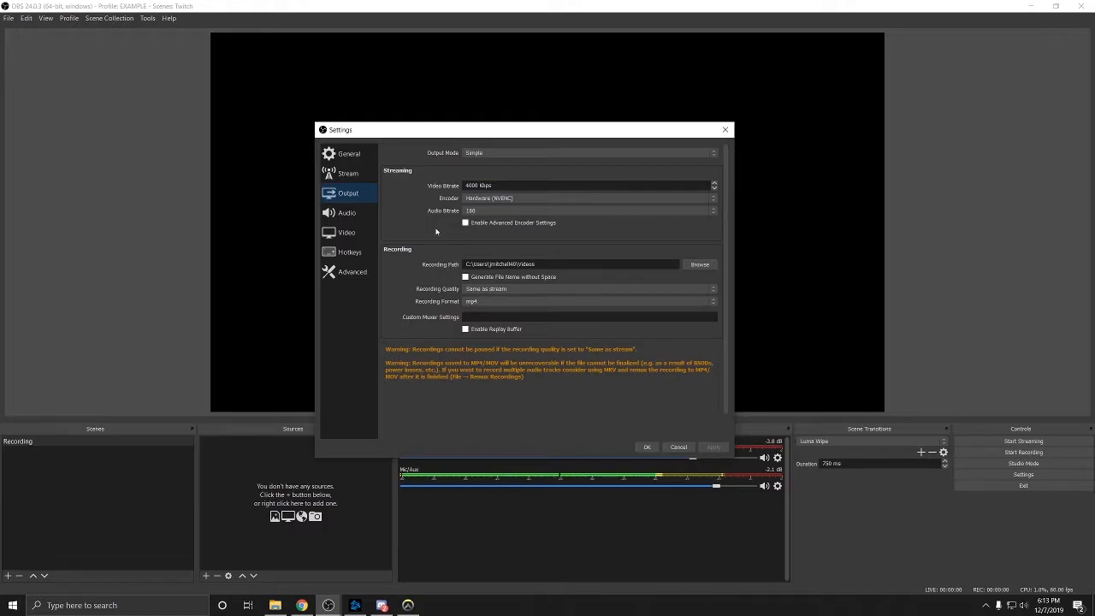
{"action": "mouse_move", "coordinate": [577, 133]}
{"action": "left_mouse_down"}
{"action": "mouse_move", "coordinate": [589, 117]}
{"action": "mouse_move", "coordinate": [599, 122]}
{"action": "mouse_move", "coordinate": [577, 127]}
{"action": "left_mouse_up"}
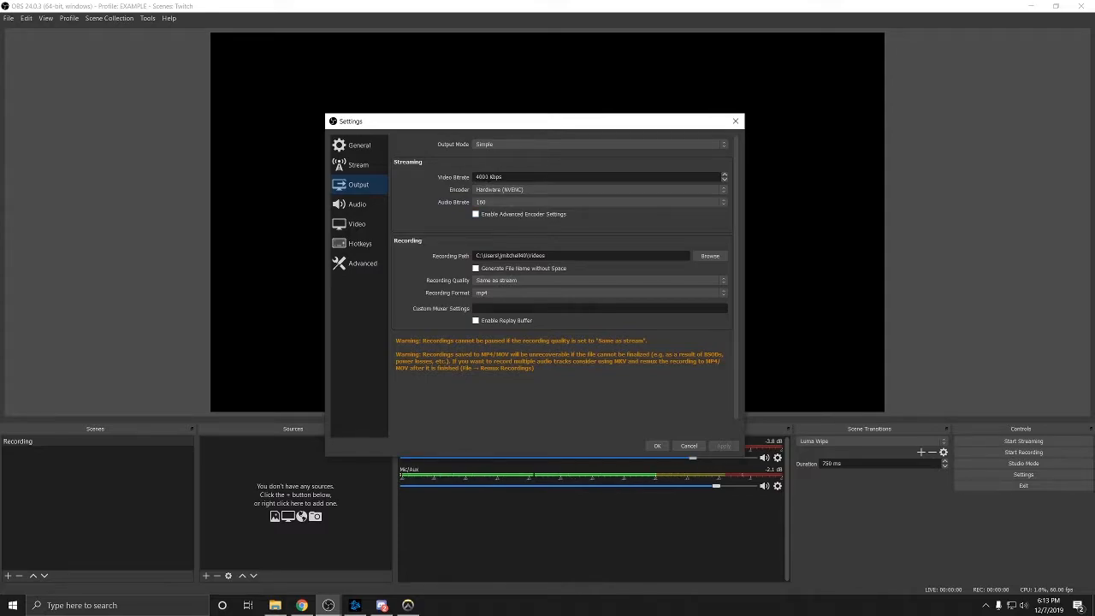
{"action": "left_click", "coordinate": [503, 194]}
{"action": "left_click", "coordinate": [505, 193]}
{"action": "left_click", "coordinate": [505, 193]}
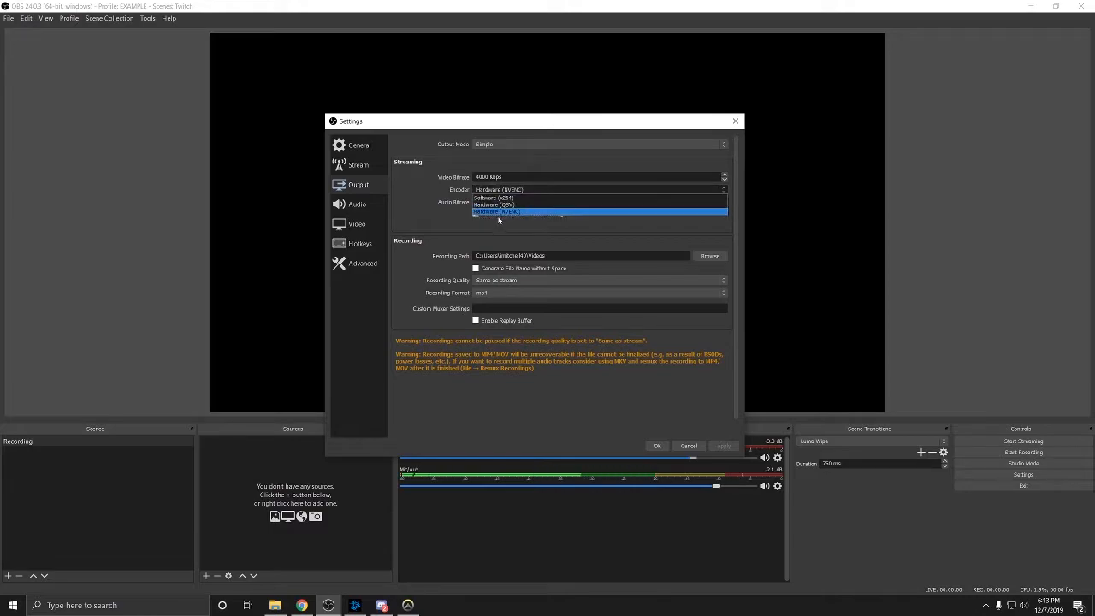
{"action": "left_click", "coordinate": [510, 213]}
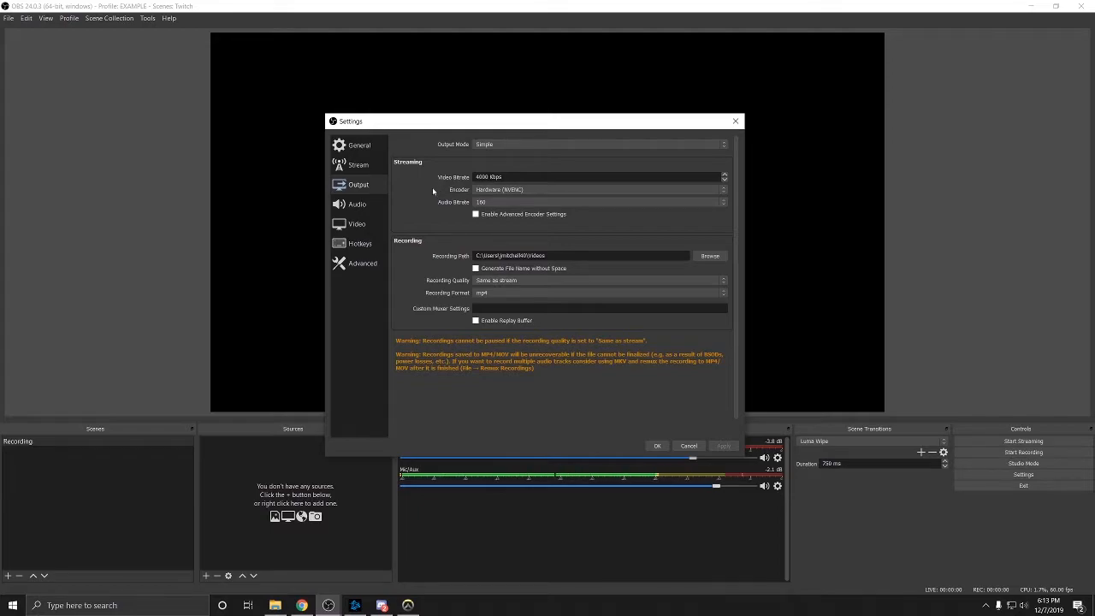
{"action": "left_click", "coordinate": [489, 190]}
{"action": "left_click", "coordinate": [489, 196]}
Check the available folders for the recording path without changing it and choose mp4 as the recording format.
{"action": "left_click", "coordinate": [714, 257]}
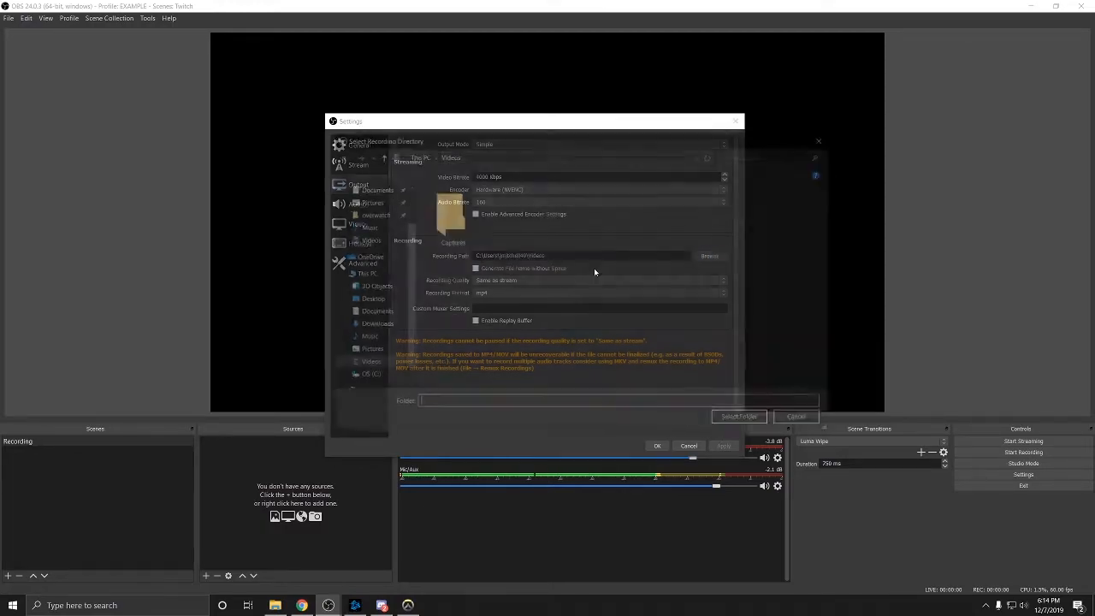
{"action": "scroll", "coordinate": [366, 249], "scroll_direction": "down", "scroll_amount": 1}
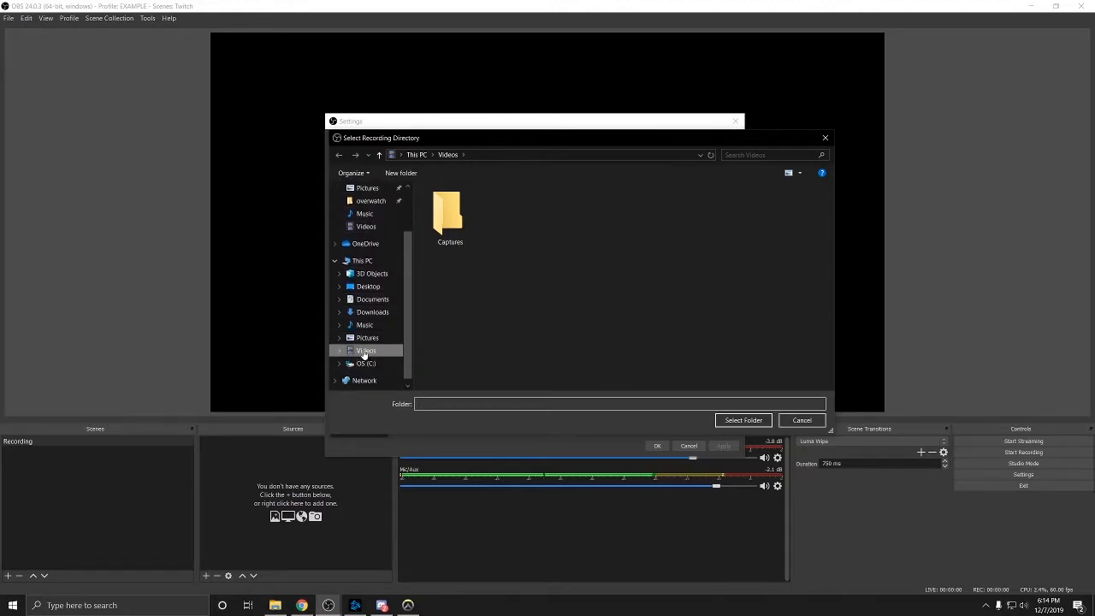
{"action": "left_click", "coordinate": [802, 422]}
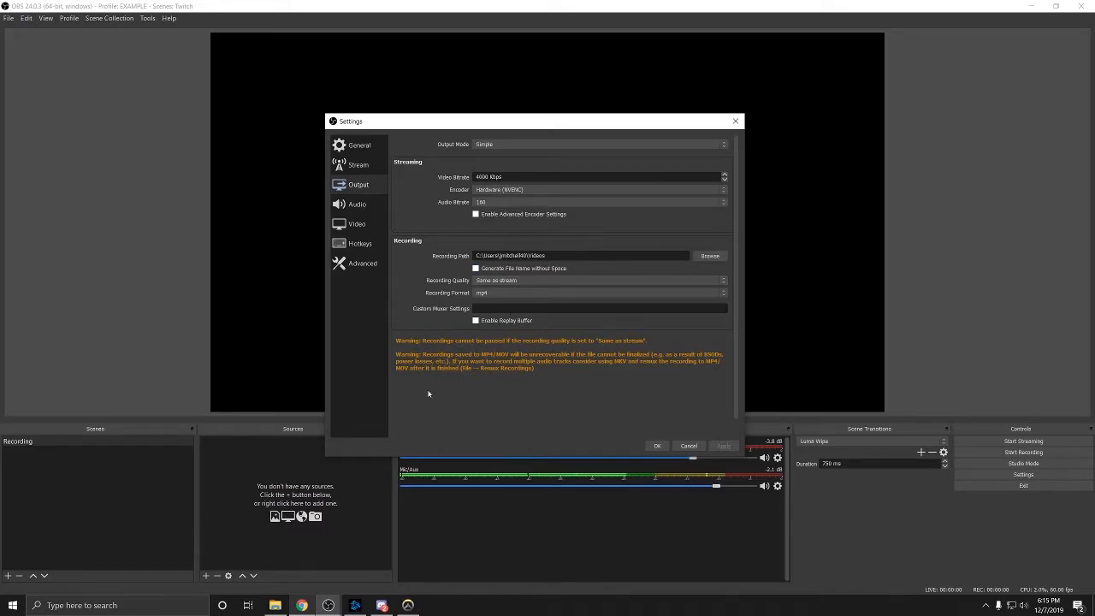
{"action": "left_click", "coordinate": [278, 605]}
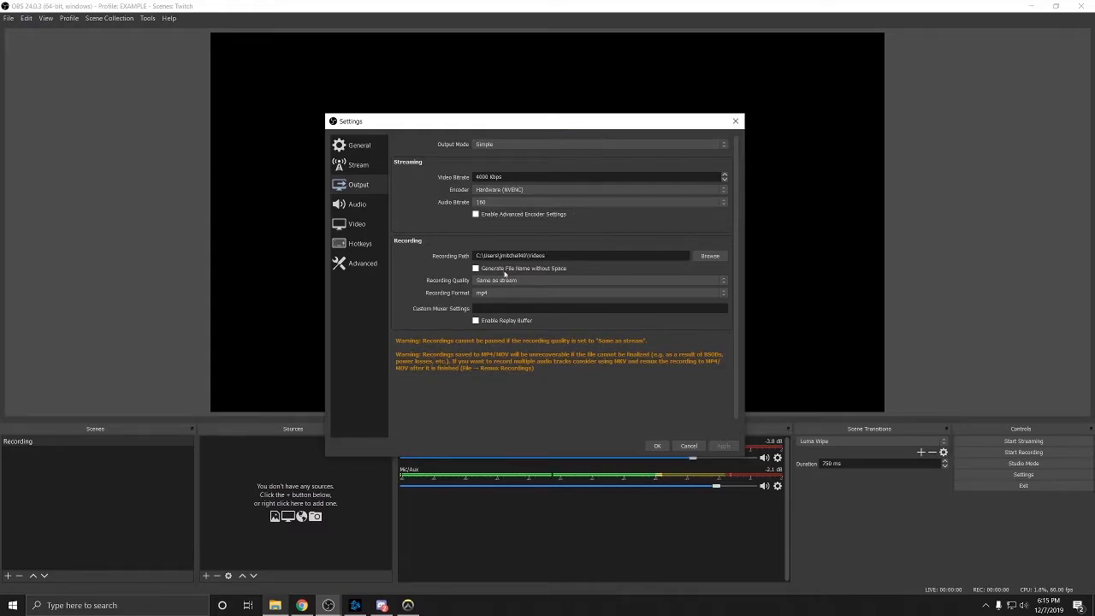
{"action": "left_click", "coordinate": [483, 293]}
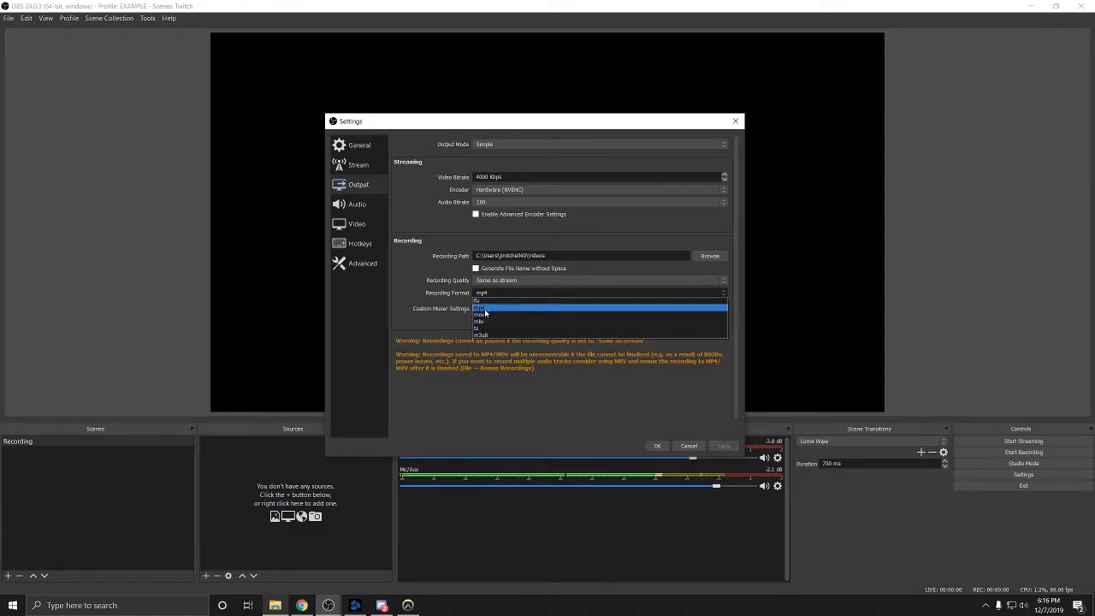
{"action": "left_click", "coordinate": [484, 310]}
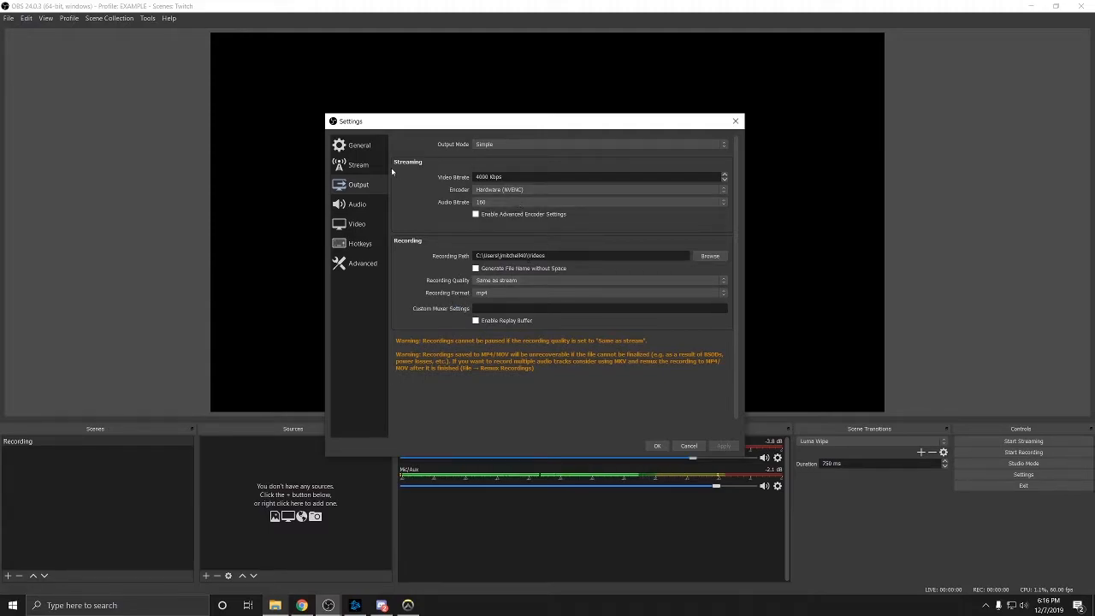
View the Twitch account connection login in the stream settings and close it without signing in.
{"action": "left_click", "coordinate": [364, 166]}
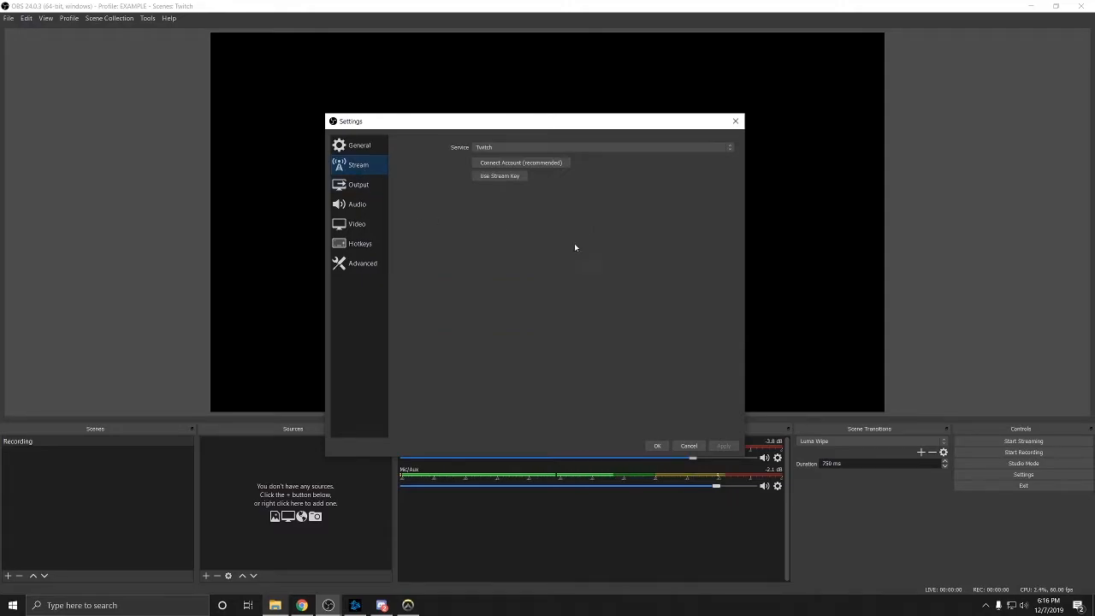
{"action": "left_click", "coordinate": [545, 165]}
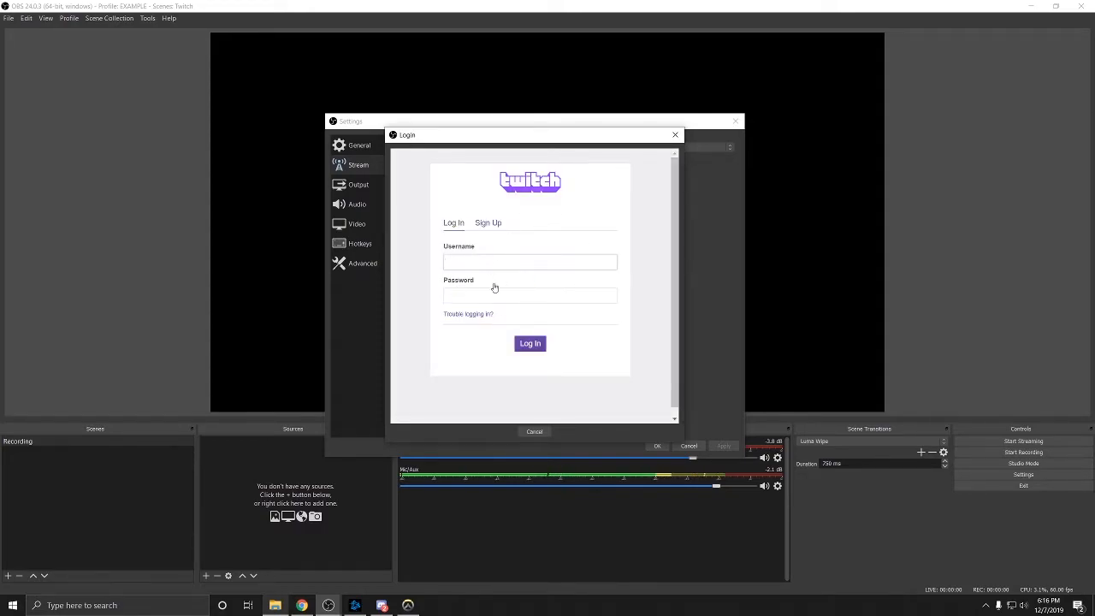
{"action": "left_click", "coordinate": [675, 135]}
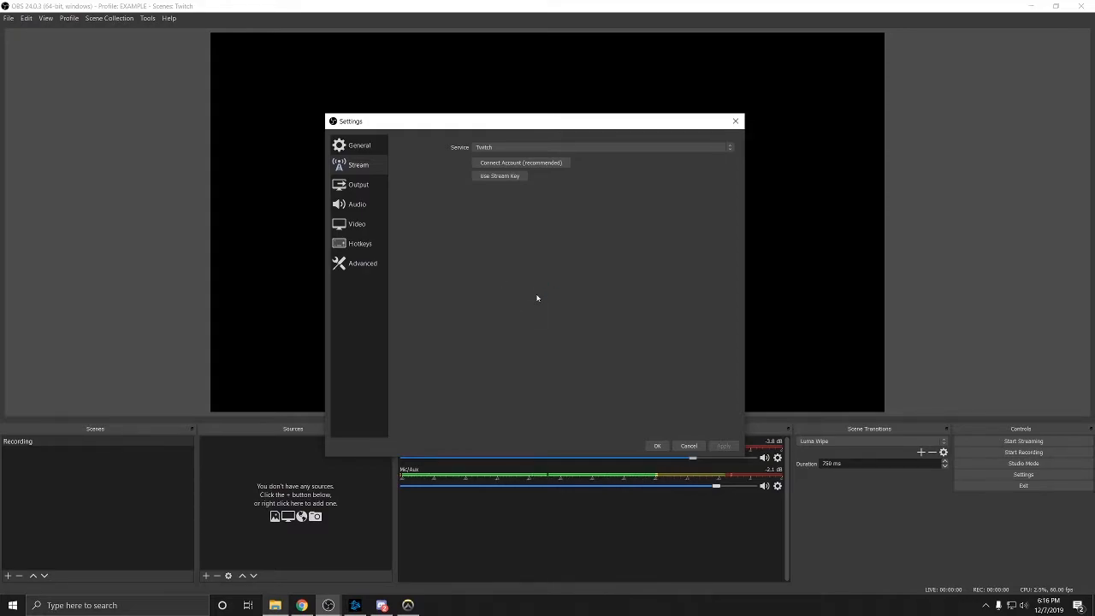
Review the audio settings and the hotkey list for streaming, recording, desktop audio and microphone, and close the settings.
{"action": "left_click", "coordinate": [360, 184]}
{"action": "left_click", "coordinate": [348, 210]}
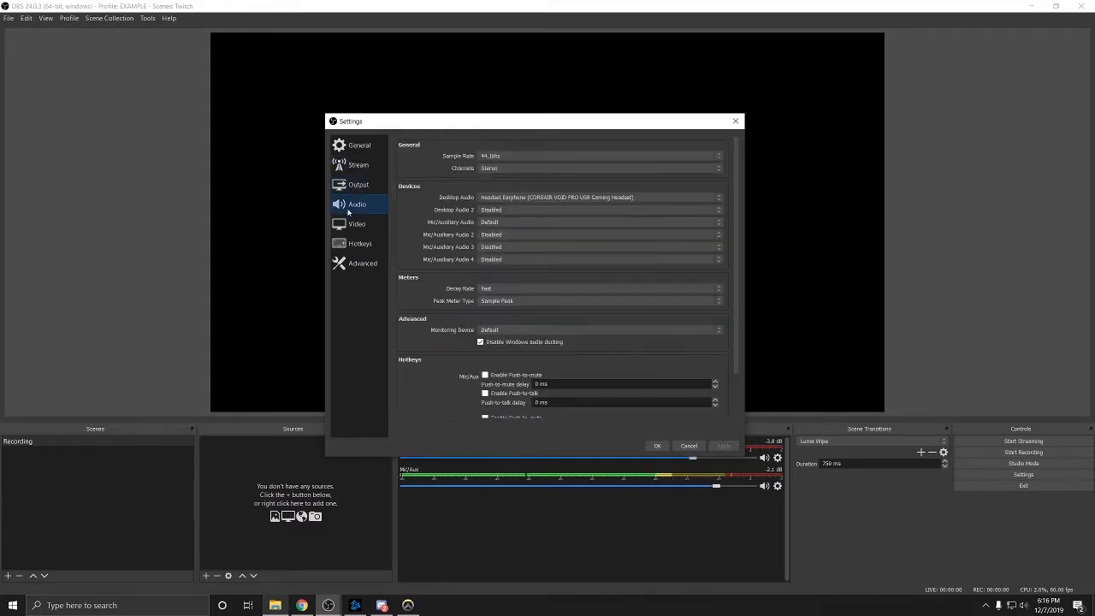
{"action": "left_click", "coordinate": [350, 240]}
{"action": "left_click", "coordinate": [349, 225]}
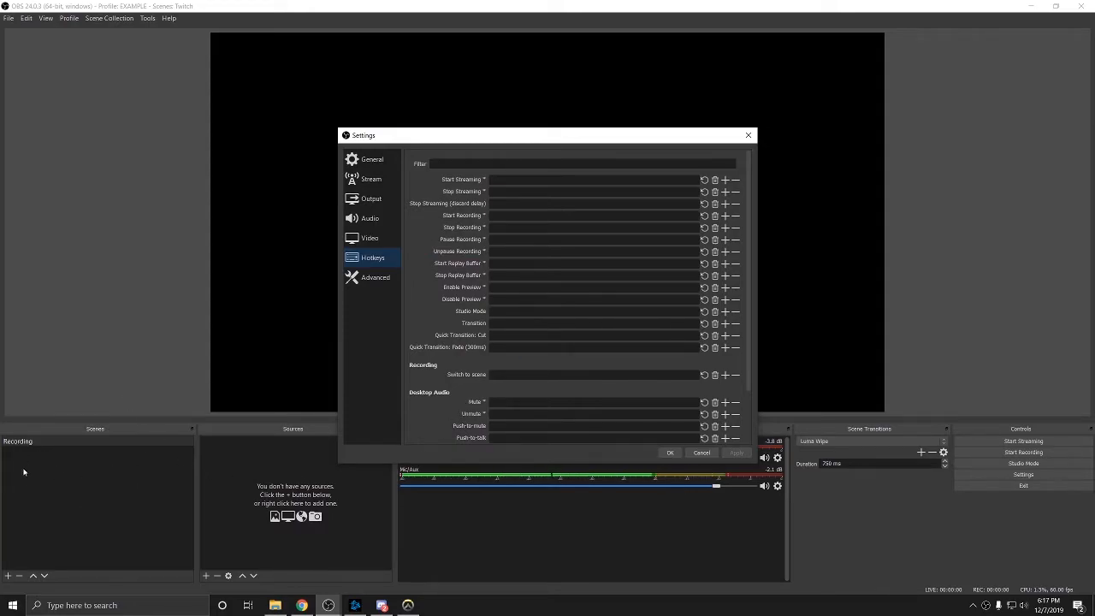
{"action": "scroll", "coordinate": [449, 291], "scroll_direction": "down", "scroll_amount": 3}
{"action": "scroll", "coordinate": [447, 309], "scroll_direction": "up", "scroll_amount": 3}
{"action": "scroll", "coordinate": [446, 310], "scroll_direction": "down", "scroll_amount": 3}
{"action": "scroll", "coordinate": [463, 283], "scroll_direction": "up", "scroll_amount": 3}
{"action": "scroll", "coordinate": [443, 313], "scroll_direction": "down", "scroll_amount": 2}
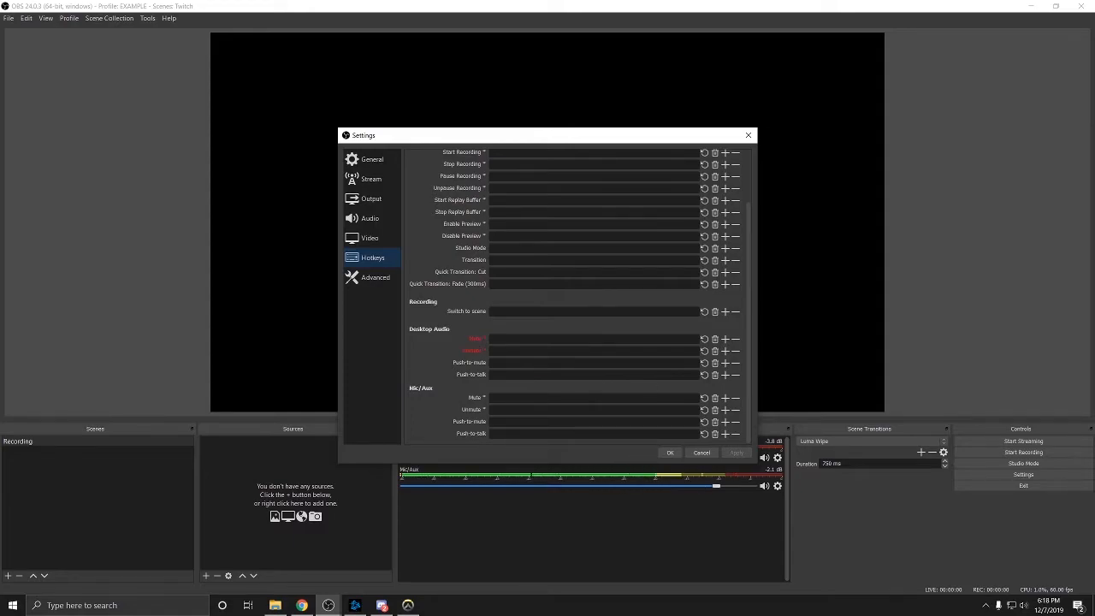
{"action": "left_click_drag", "start_coordinate": [508, 134], "coordinate": [503, 57]}
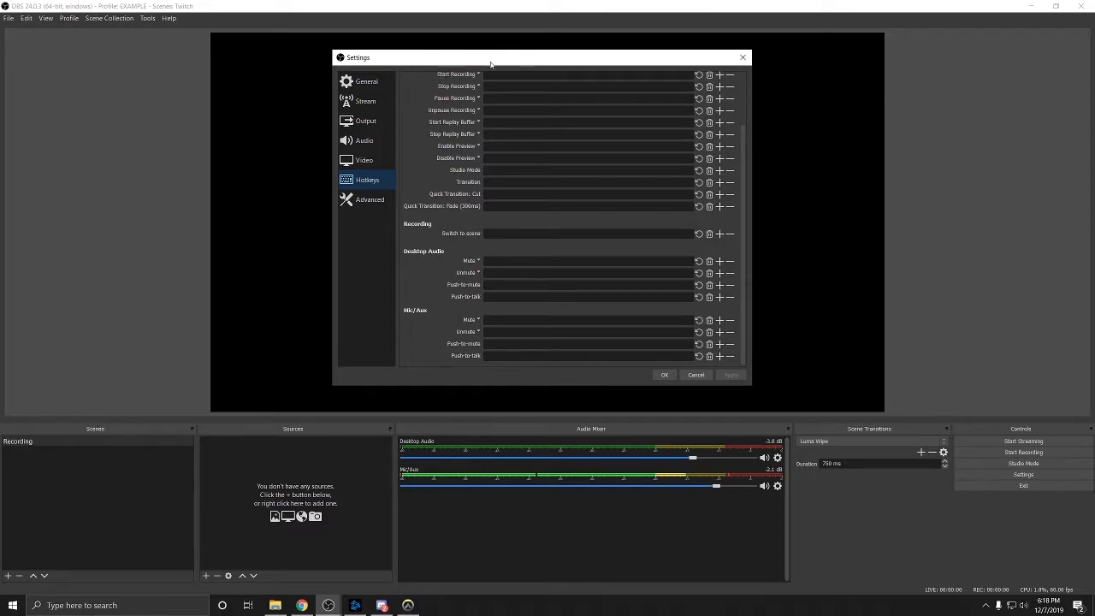
{"action": "left_click_drag", "start_coordinate": [490, 62], "coordinate": [503, 74]}
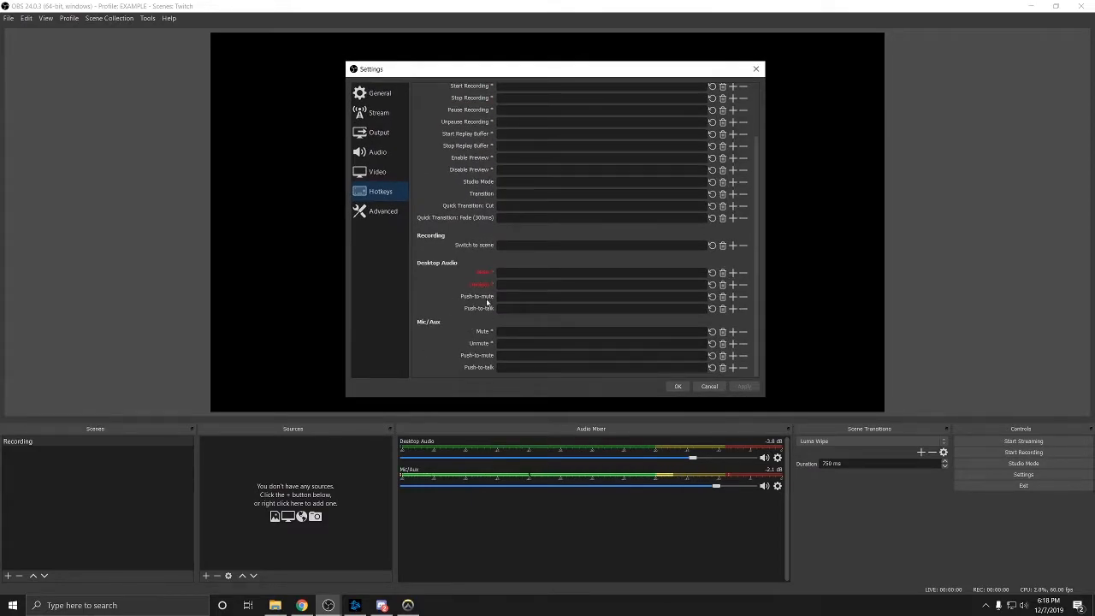
{"action": "scroll", "coordinate": [503, 307], "scroll_direction": "up", "scroll_amount": 3}
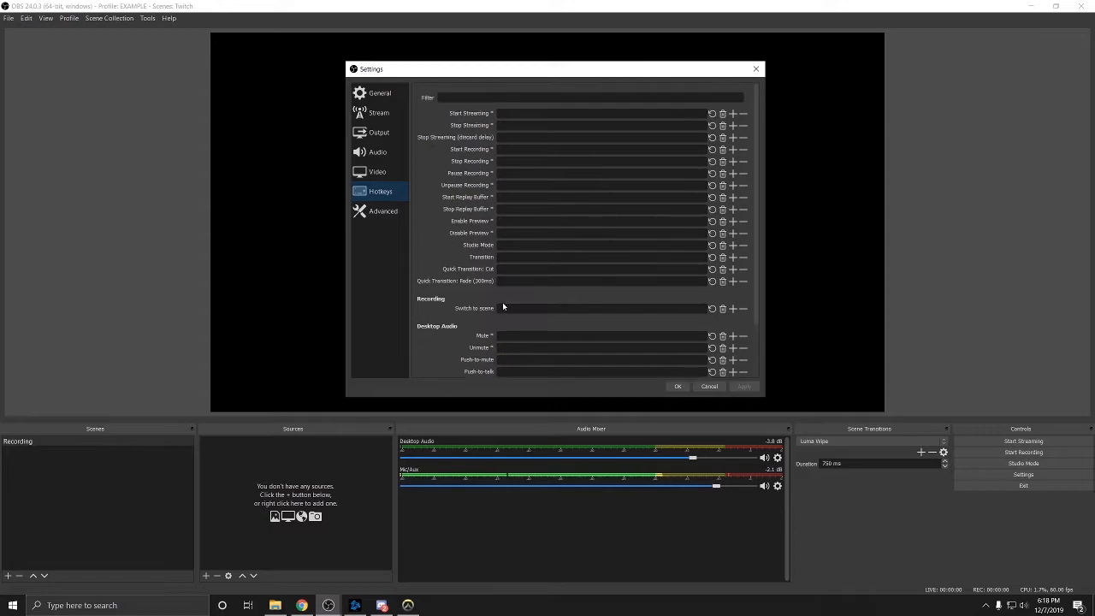
{"action": "left_click", "coordinate": [677, 387]}
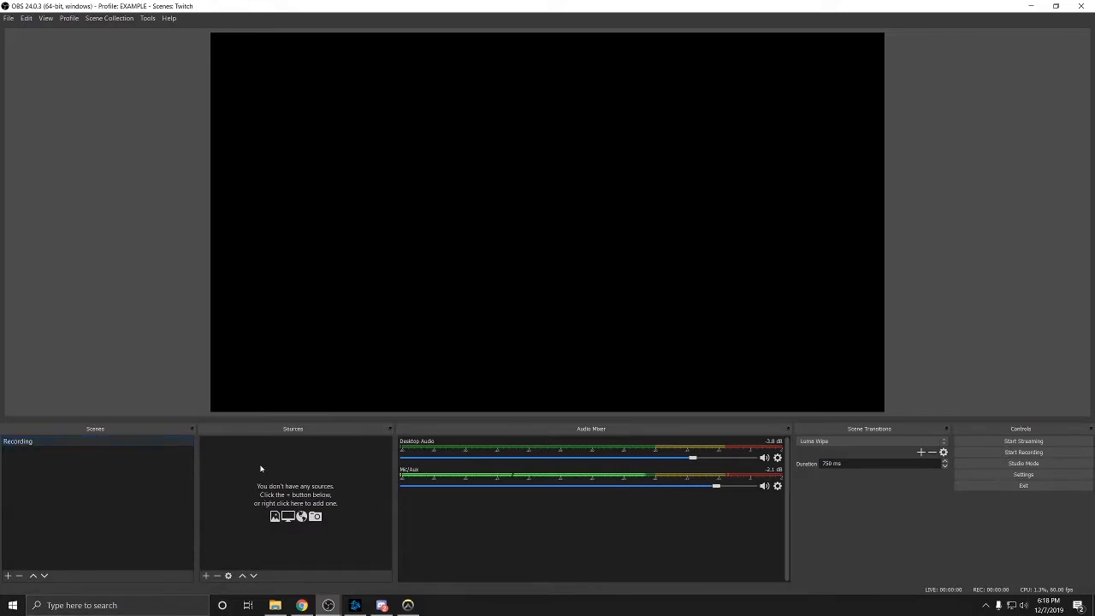
{"action": "right_click", "coordinate": [27, 442]}
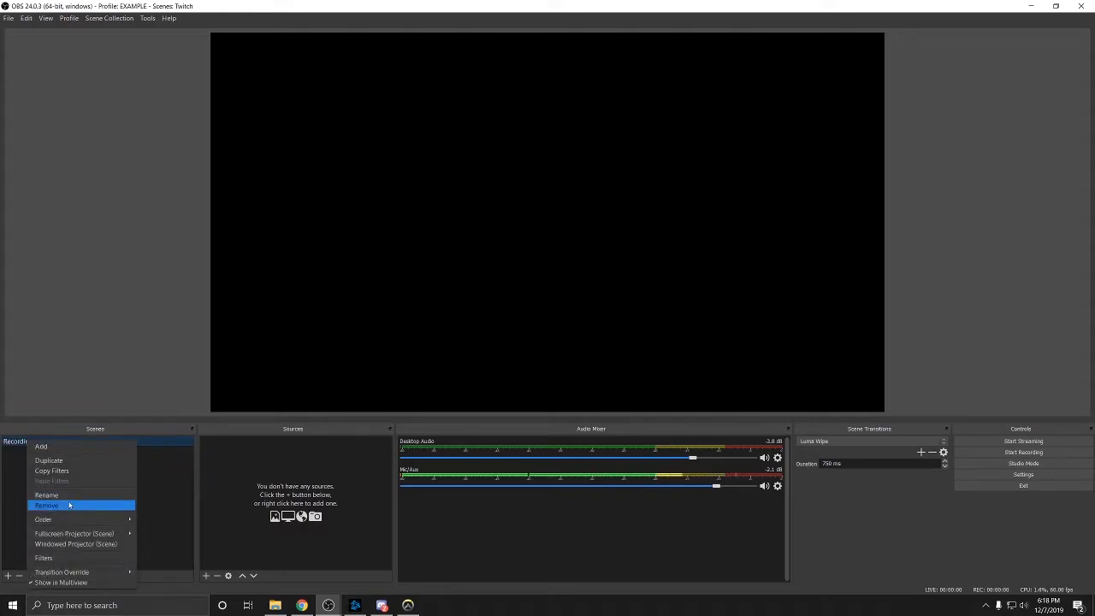
{"action": "left_click", "coordinate": [181, 489]}
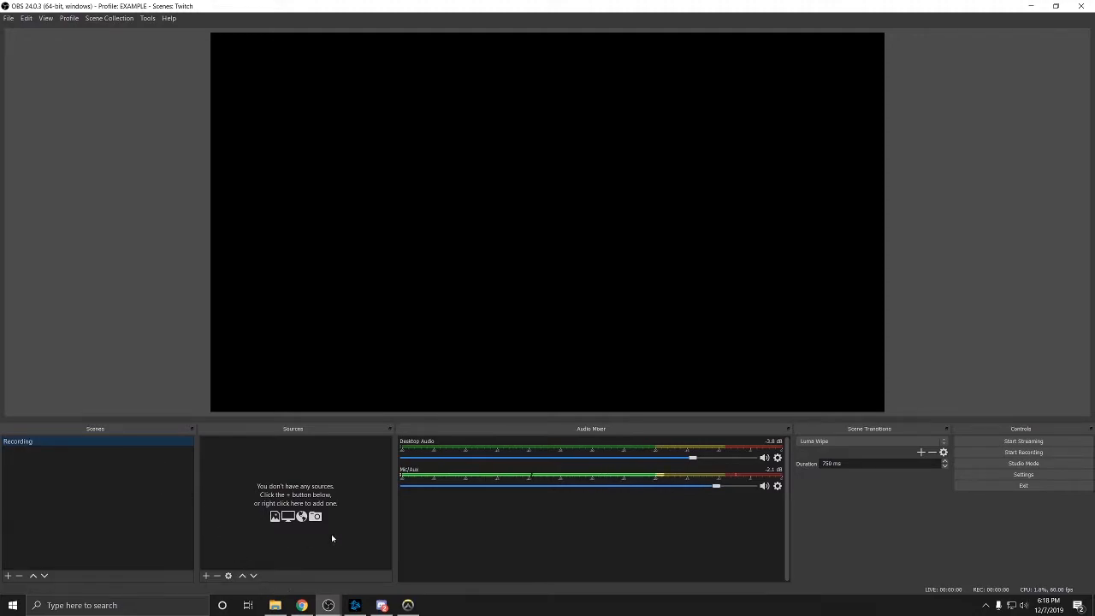
{"action": "left_click", "coordinate": [207, 577]}
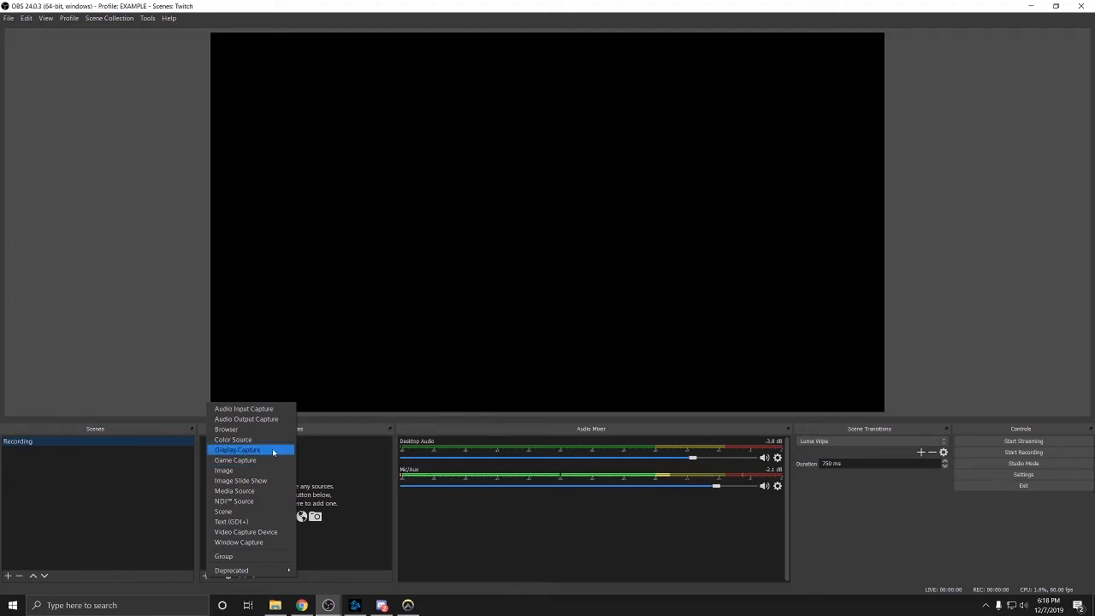
{"action": "left_click", "coordinate": [344, 463]}
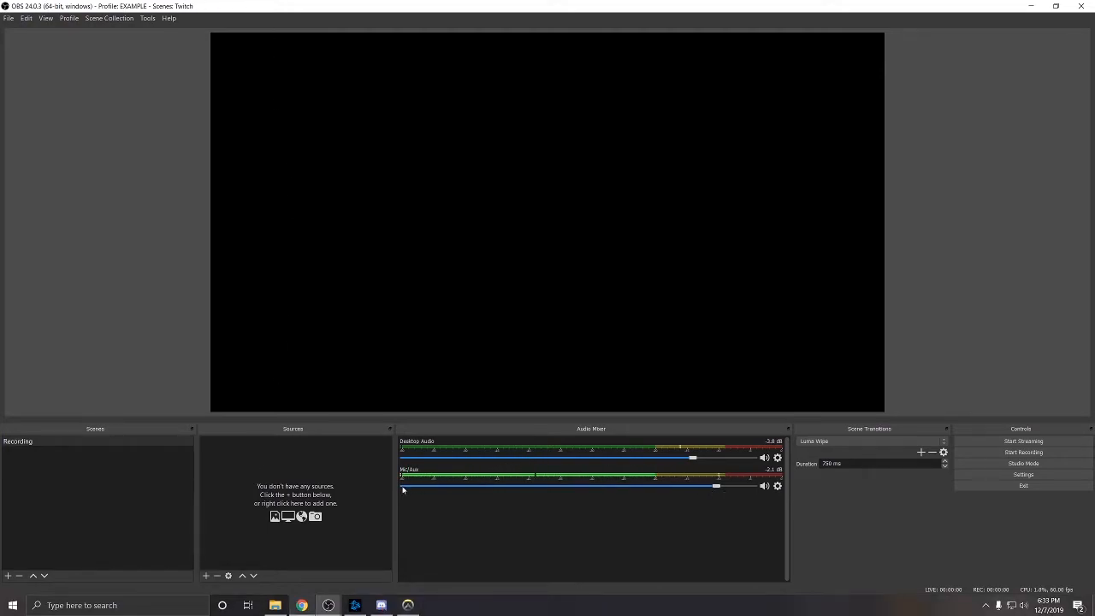
Add a new visible Game Capture source to the Recording scene, keeping the suggested name.
{"action": "left_click", "coordinate": [205, 576]}
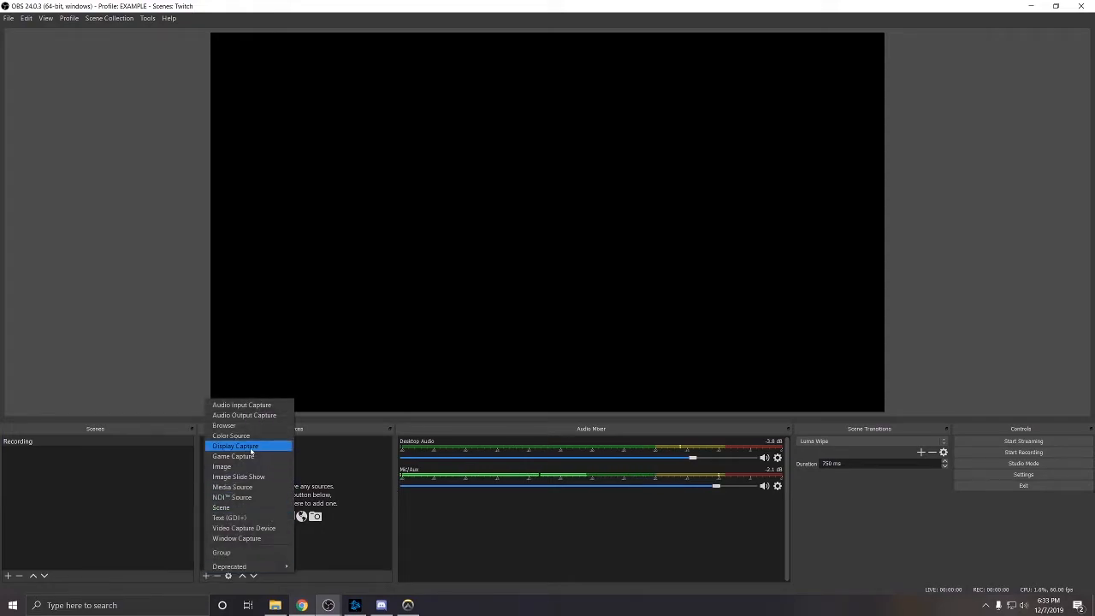
{"action": "left_click", "coordinate": [252, 458]}
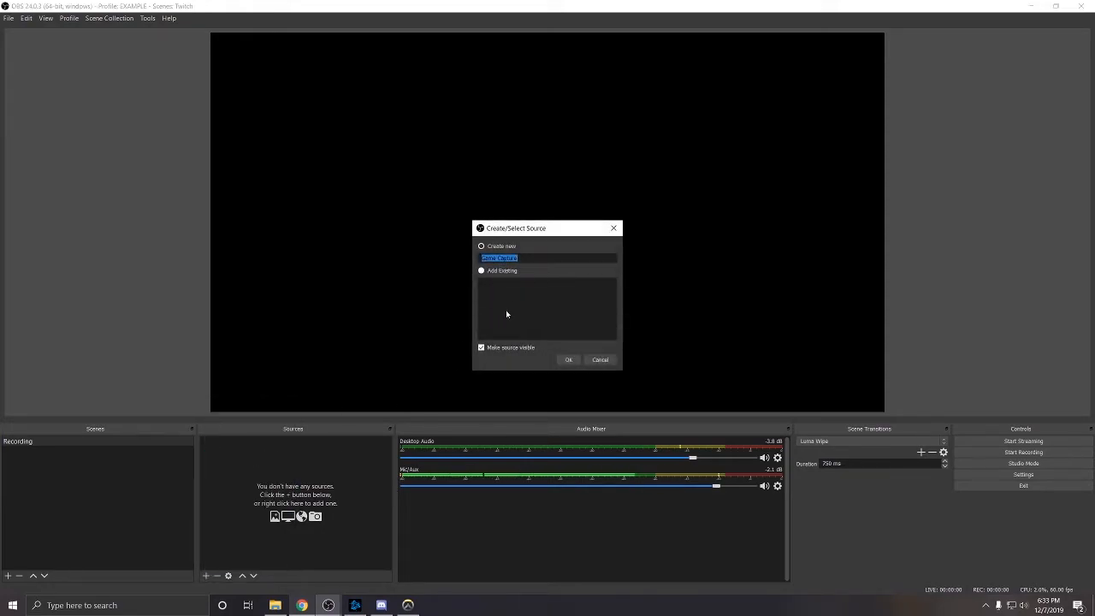
{"action": "left_click", "coordinate": [568, 361]}
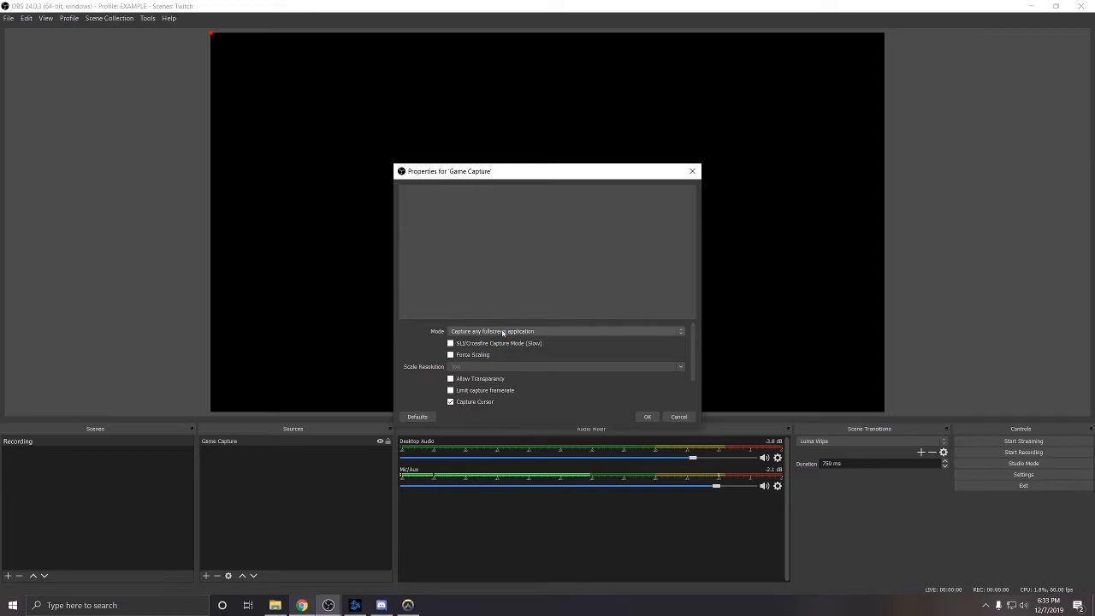
Set the Game Capture source to capture a specific window, choose [Overwatch.exe]: Overwatch, and accept its properties.
{"action": "left_click", "coordinate": [488, 332]}
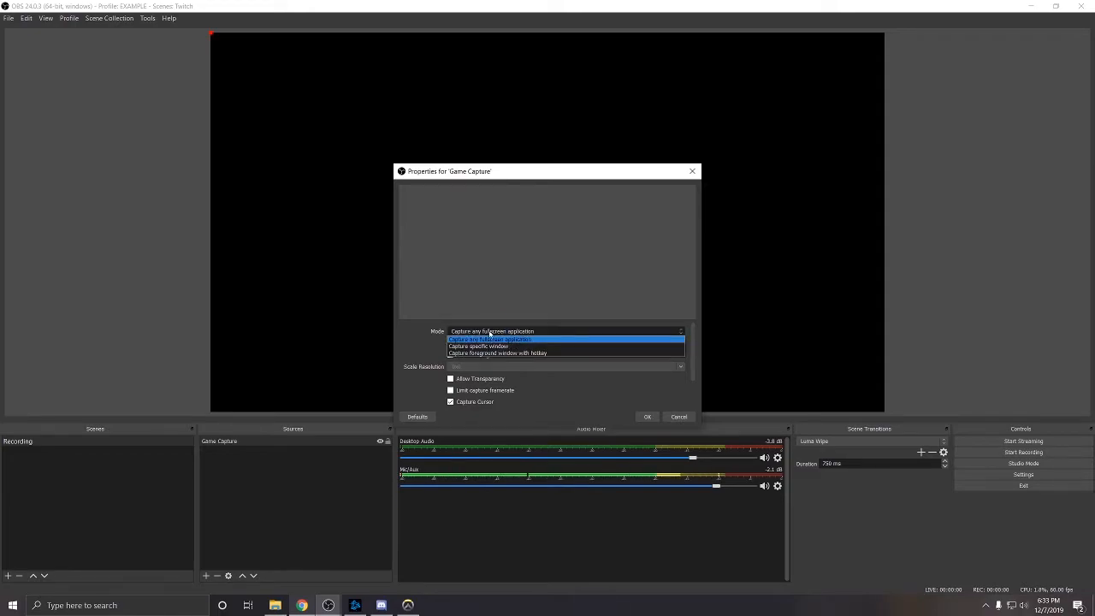
{"action": "left_click", "coordinate": [493, 347]}
{"action": "left_click", "coordinate": [523, 305]}
{"action": "left_click", "coordinate": [517, 328]}
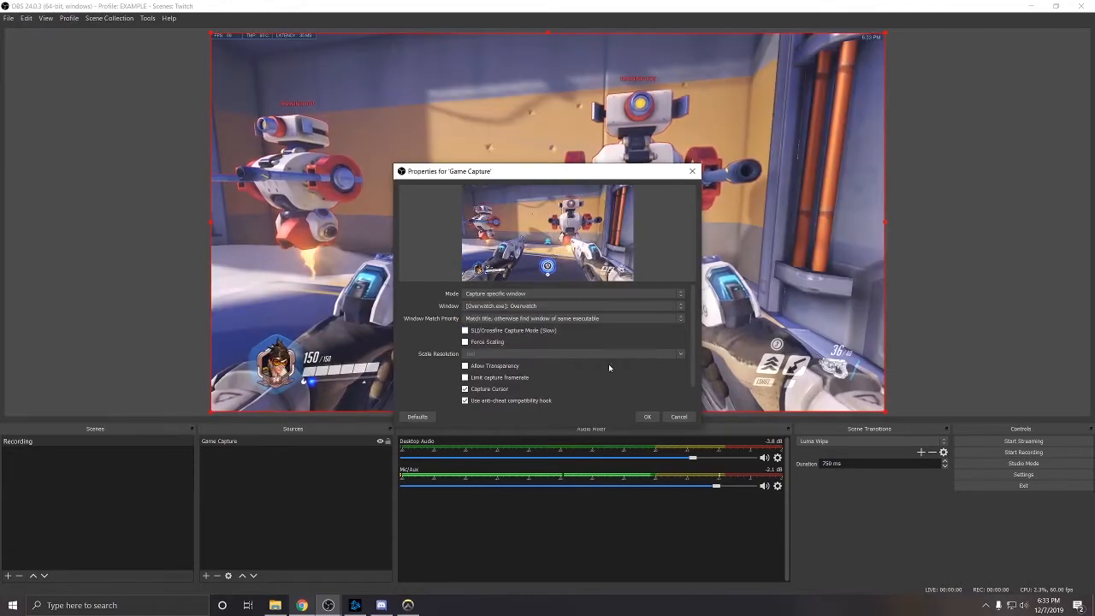
{"action": "left_click", "coordinate": [534, 307]}
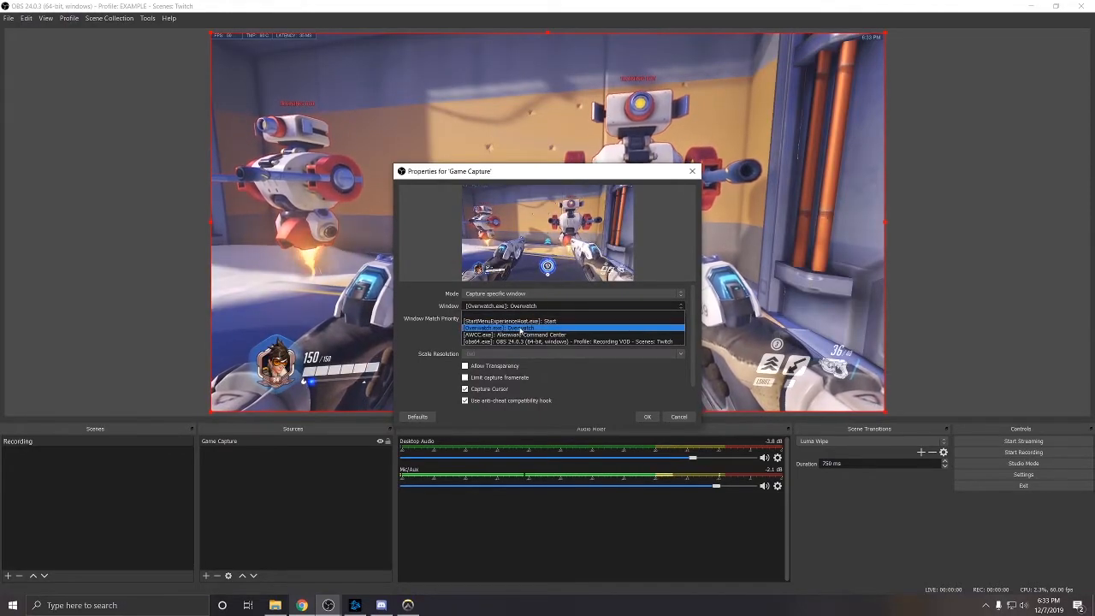
{"action": "left_click", "coordinate": [538, 329]}
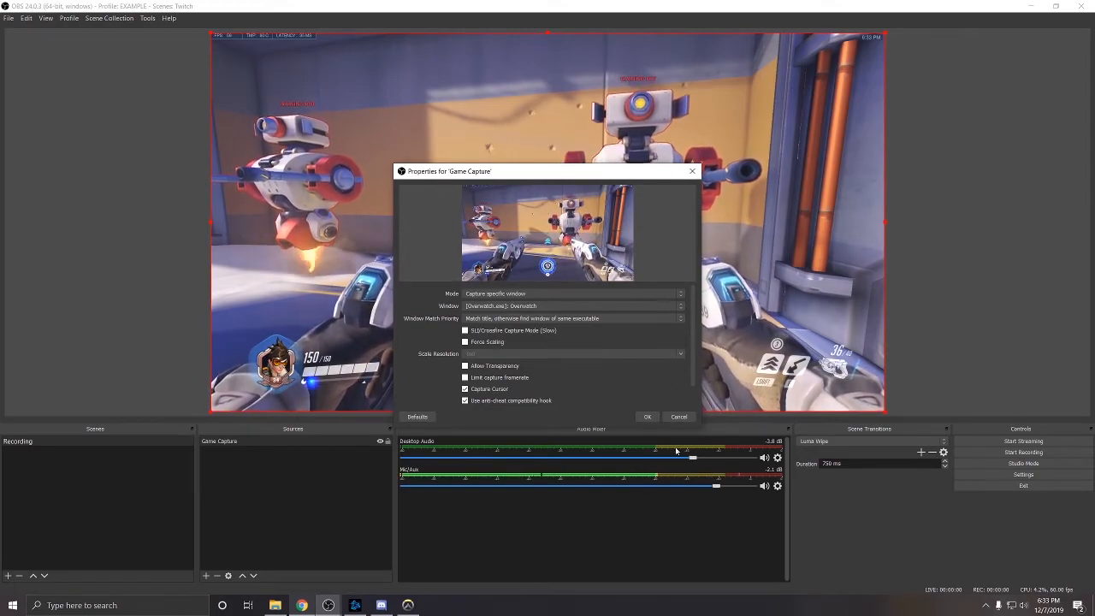
{"action": "left_click", "coordinate": [648, 417]}
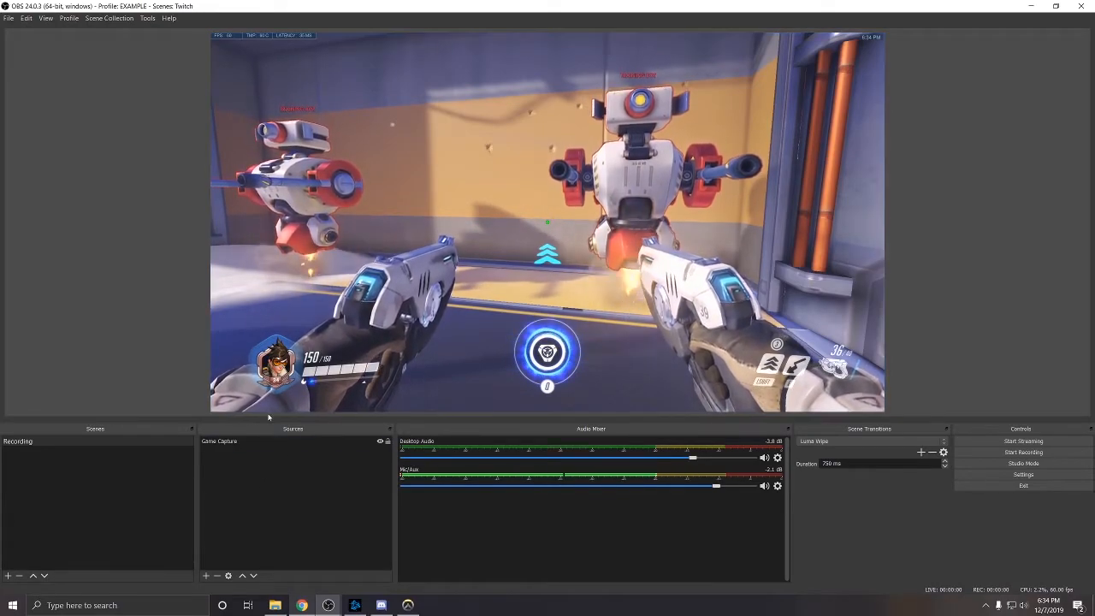
{"action": "left_click", "coordinate": [205, 576]}
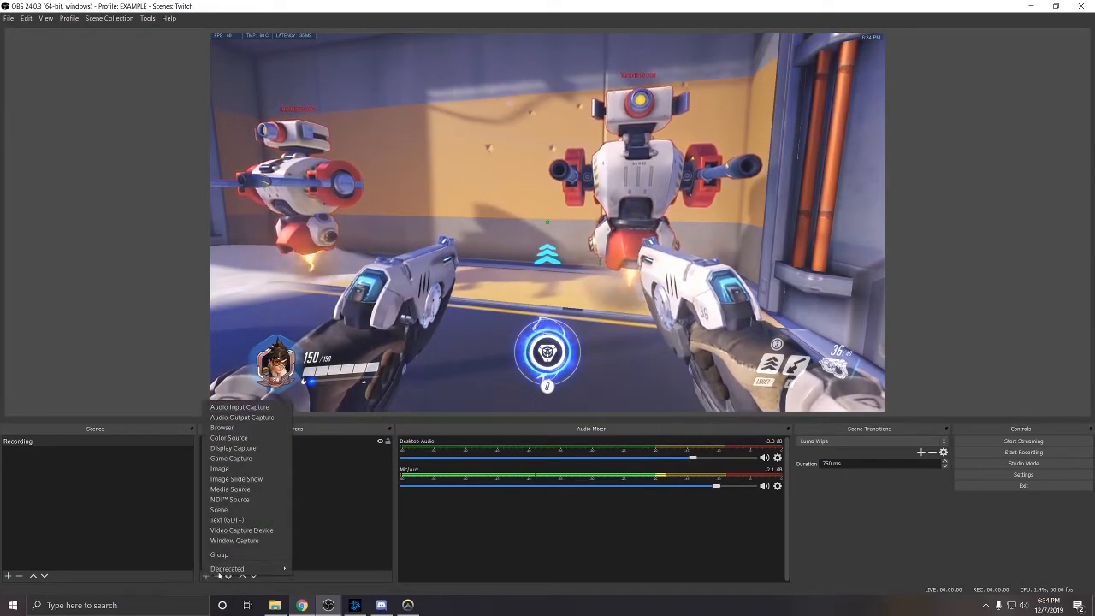
{"action": "left_click", "coordinate": [240, 471]}
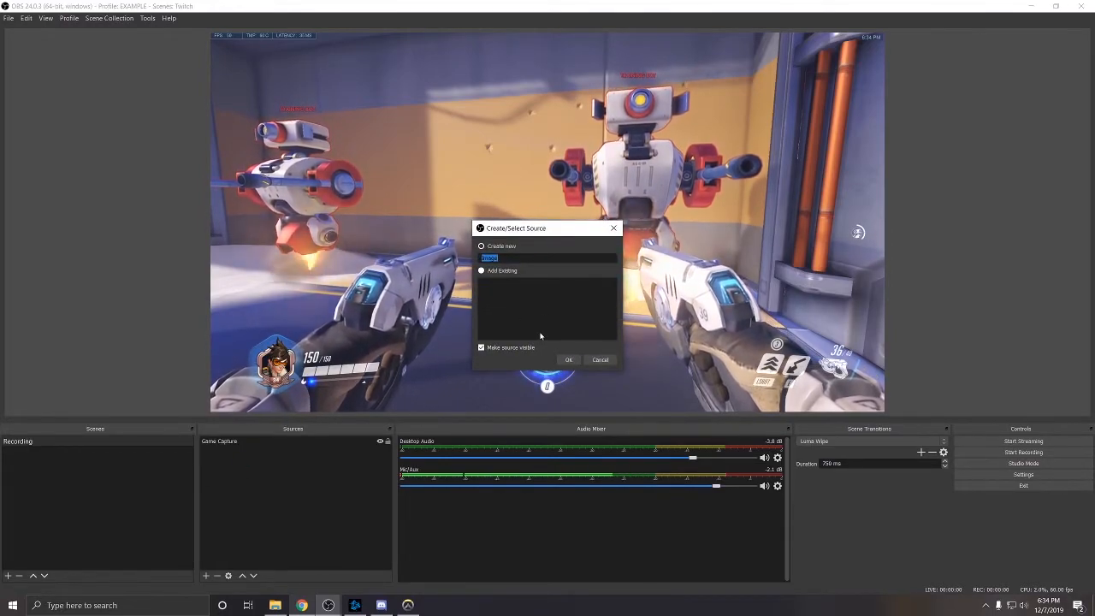
{"action": "left_click", "coordinate": [600, 359]}
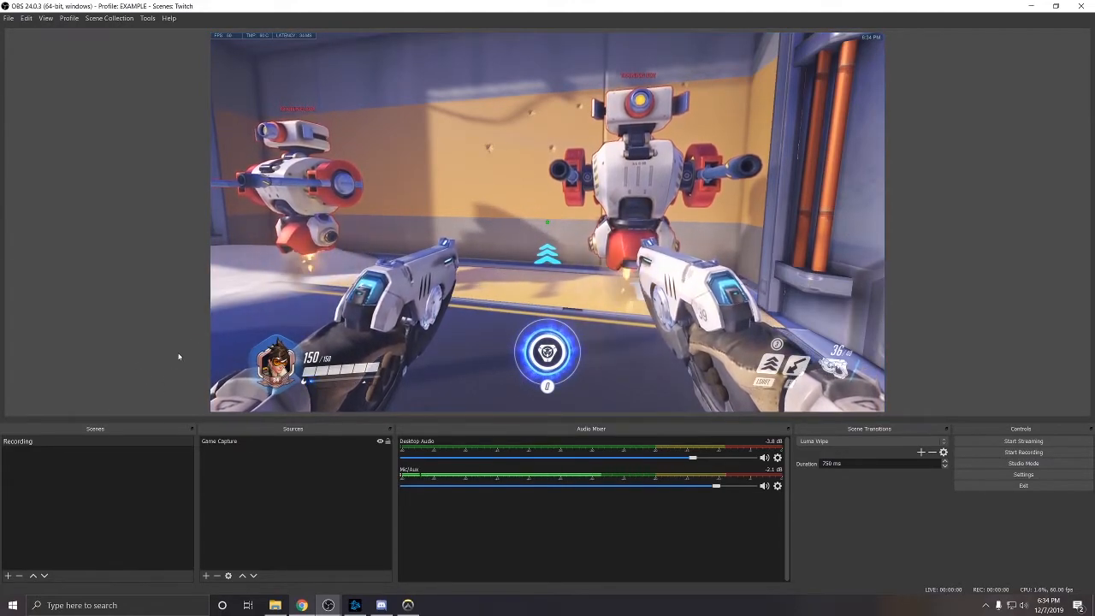
Add a new visible Image source named "Racer Esports Logo" to the Recording scene.
{"action": "left_click", "coordinate": [205, 576]}
{"action": "left_click", "coordinate": [276, 482]}
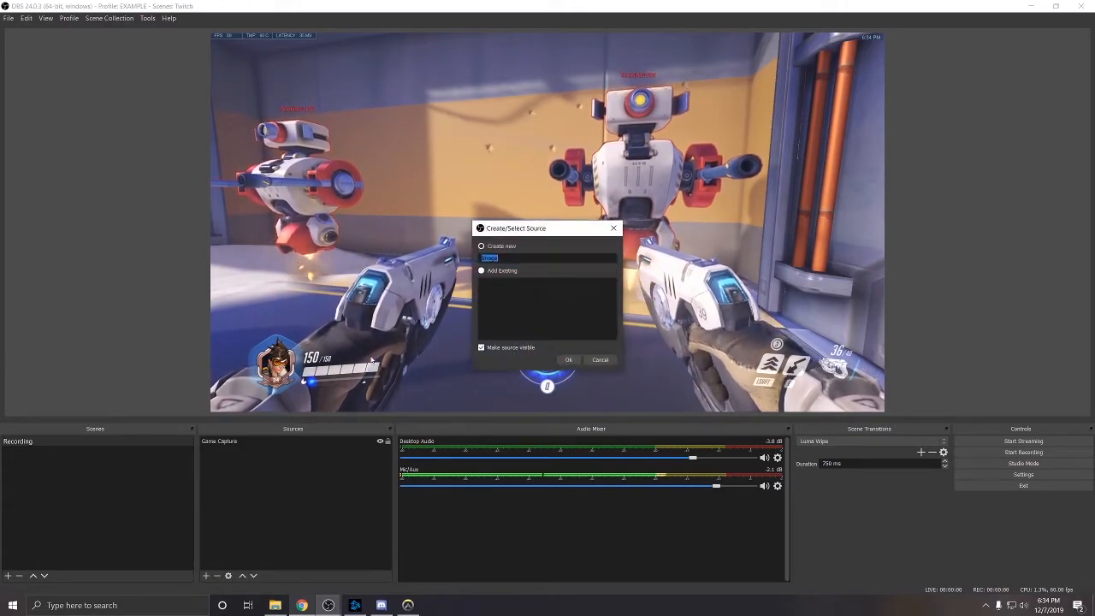
{"action": "type", "text": "Rader Exp"}
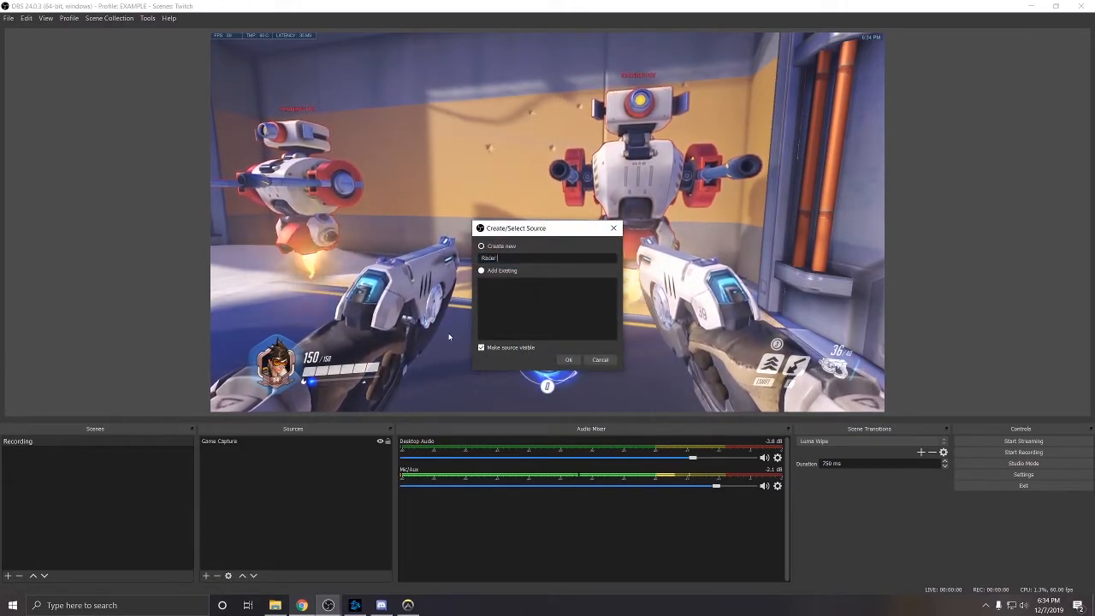
{"action": "type", "text": "or"}
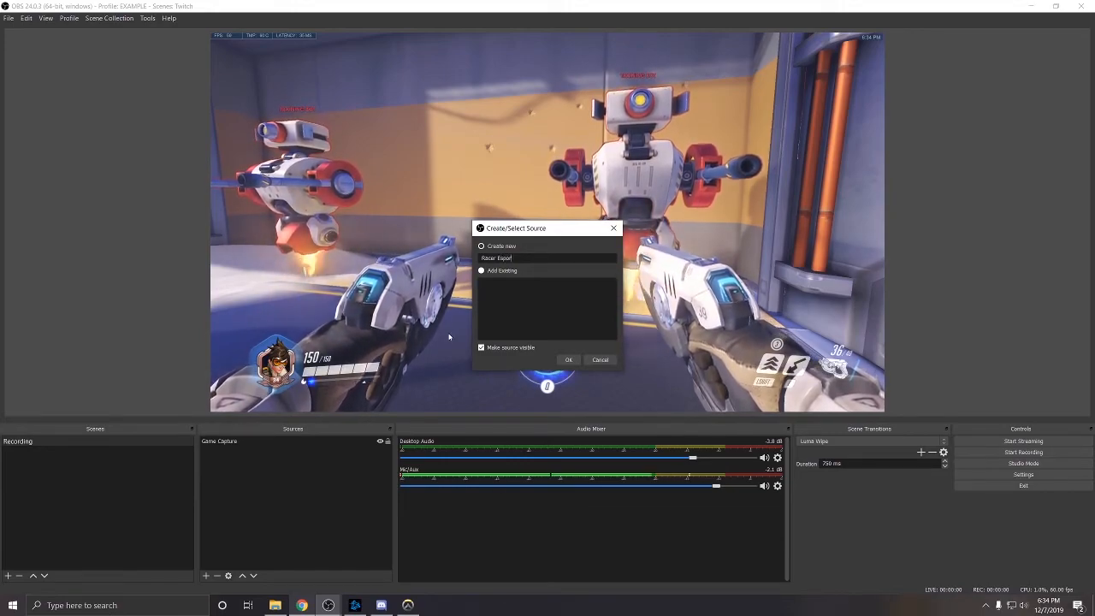
{"action": "type", "text": "ts Logo"}
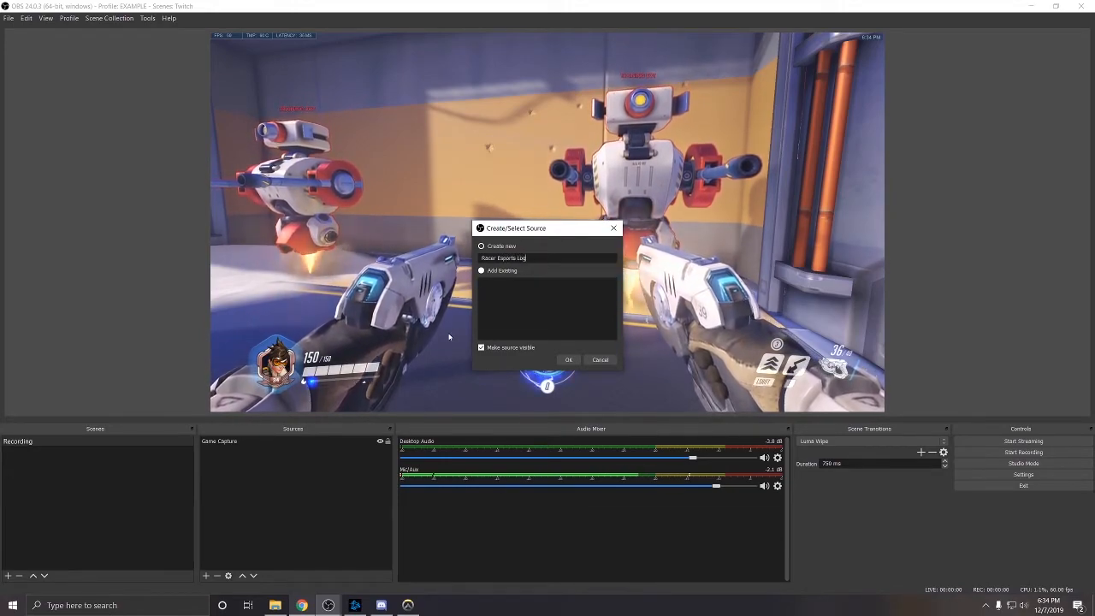
{"action": "left_click", "coordinate": [568, 359]}
Load the MSU_ESports_Murrayv1 picture from the Pictures folder into the logo source and accept its properties.
{"action": "left_click", "coordinate": [674, 354]}
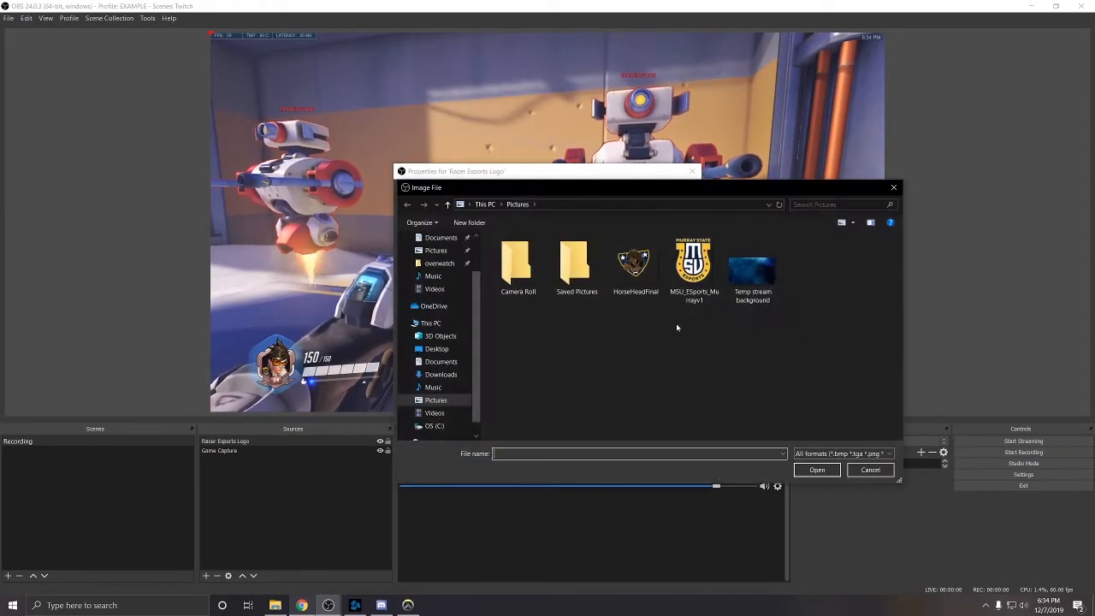
{"action": "scroll", "coordinate": [434, 392], "scroll_direction": "down", "scroll_amount": 1}
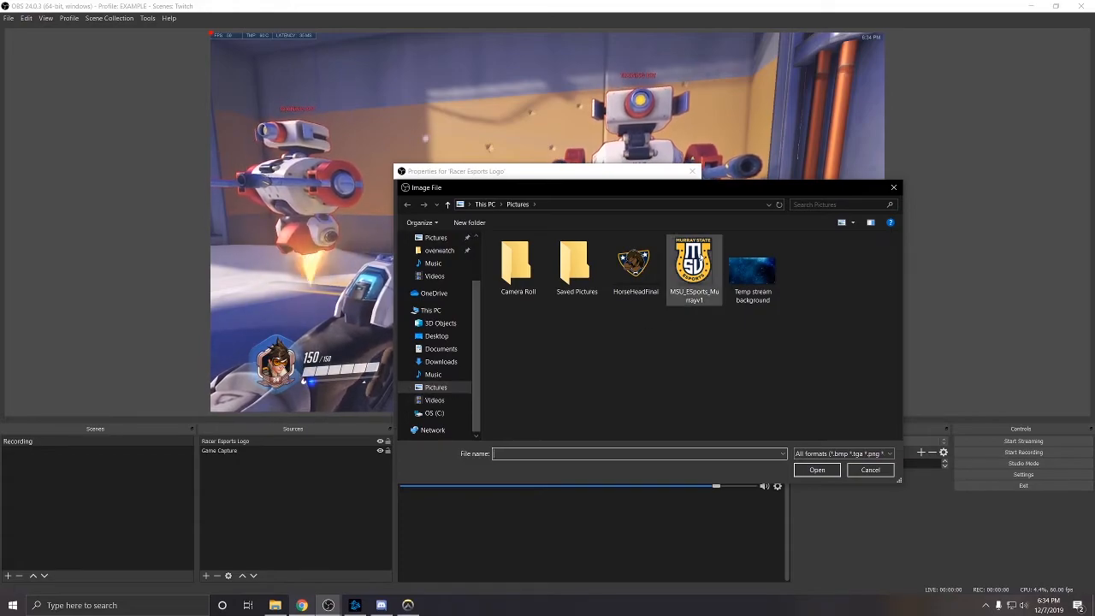
{"action": "left_click", "coordinate": [700, 255]}
{"action": "left_click", "coordinate": [817, 470]}
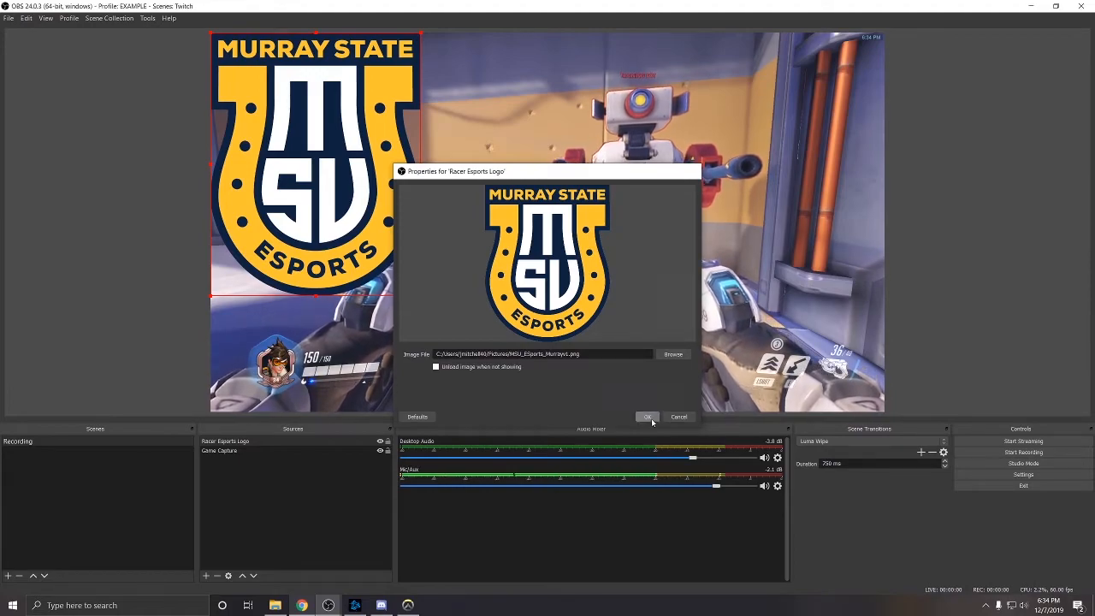
{"action": "left_click", "coordinate": [647, 417]}
Try moving the logo and the game capture around the canvas, returning the game capture to fill the canvas.
{"action": "mouse_move", "coordinate": [331, 187]}
{"action": "left_mouse_down"}
{"action": "mouse_move", "coordinate": [349, 211]}
{"action": "mouse_move", "coordinate": [331, 187]}
{"action": "left_mouse_up"}
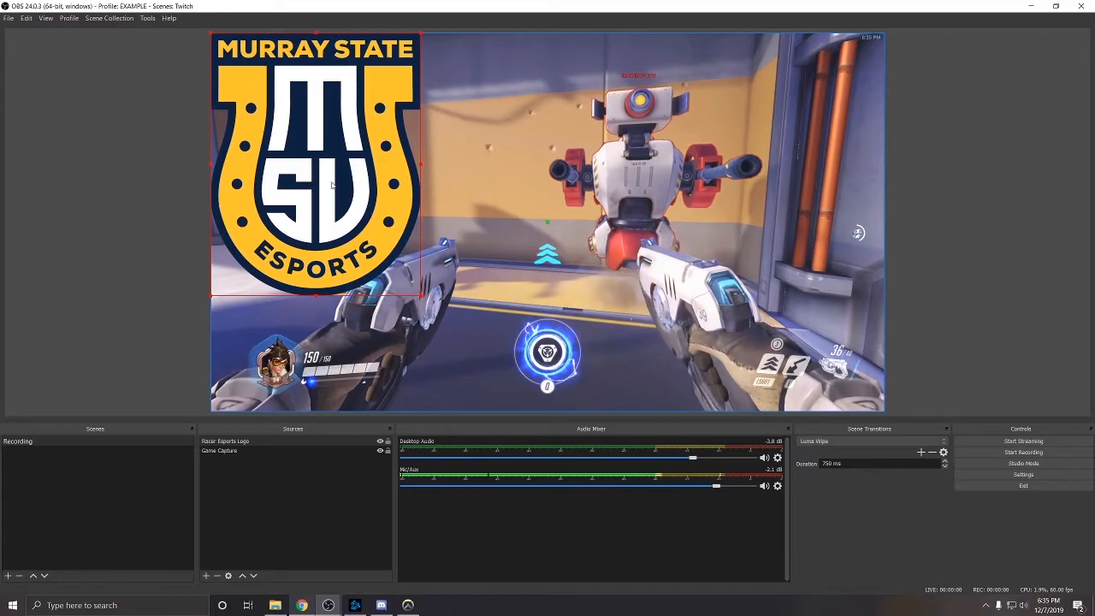
{"action": "left_click_drag", "start_coordinate": [331, 185], "coordinate": [423, 205]}
{"action": "left_click", "coordinate": [431, 234]}
{"action": "left_click_drag", "start_coordinate": [649, 238], "coordinate": [779, 422]}
{"action": "left_click_drag", "start_coordinate": [760, 381], "coordinate": [668, 322]}
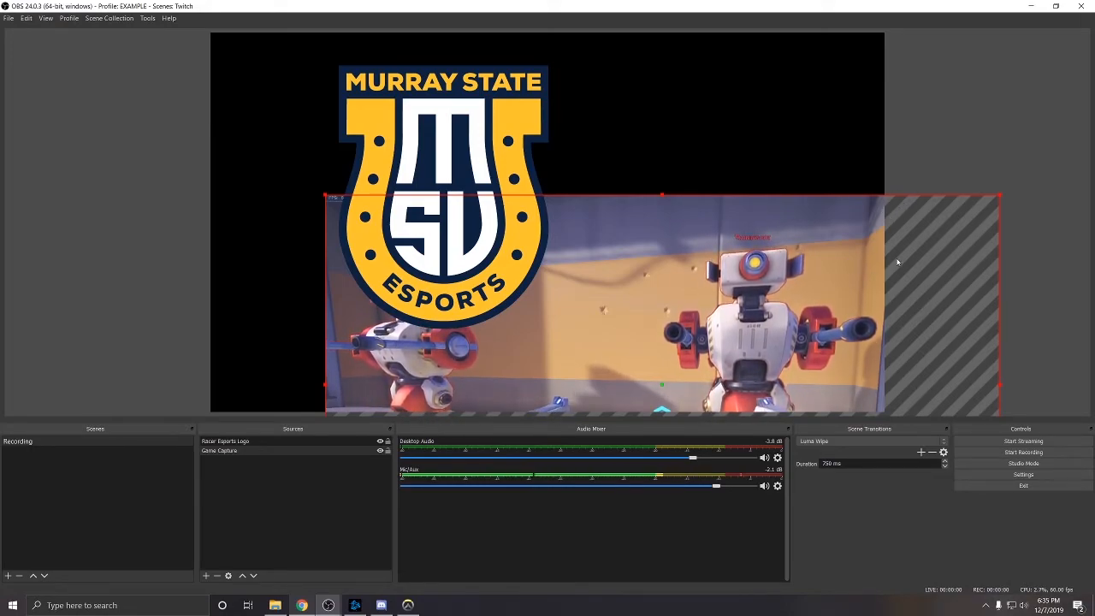
{"action": "left_click_drag", "start_coordinate": [803, 302], "coordinate": [688, 135]}
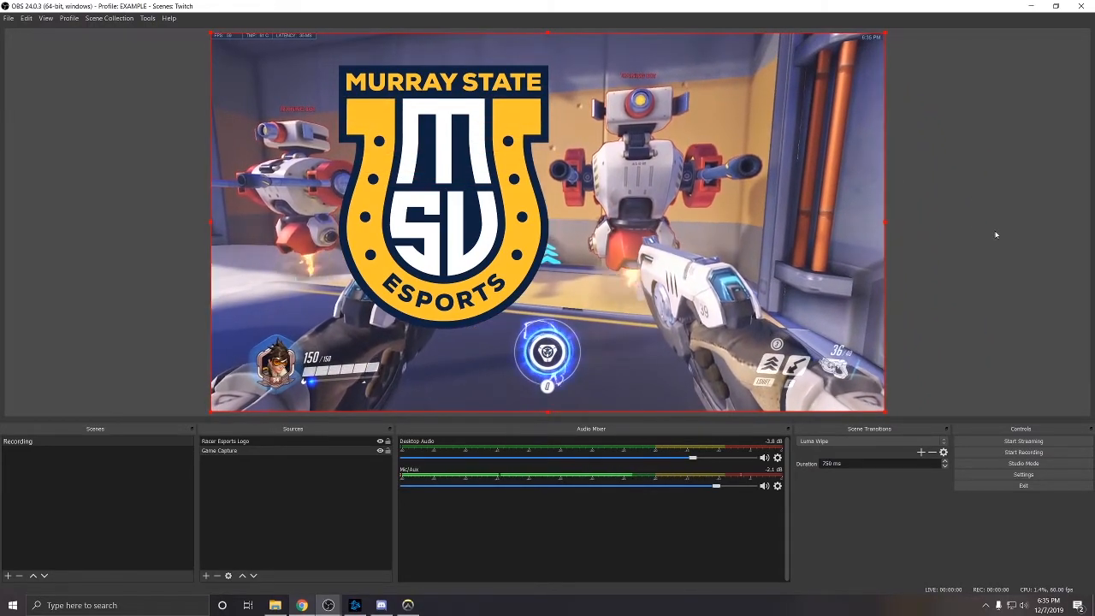
Move the Murray State logo into the canvas's lower-left corner and shrink it to fit beside the hero portrait.
{"action": "left_click", "coordinate": [438, 216]}
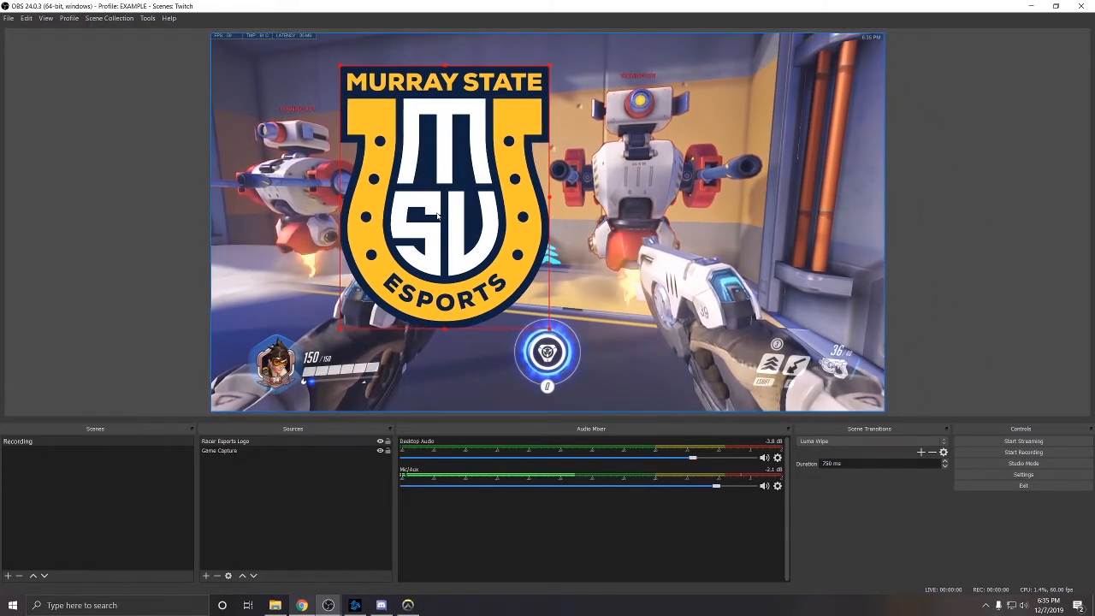
{"action": "left_click_drag", "start_coordinate": [465, 204], "coordinate": [335, 286]}
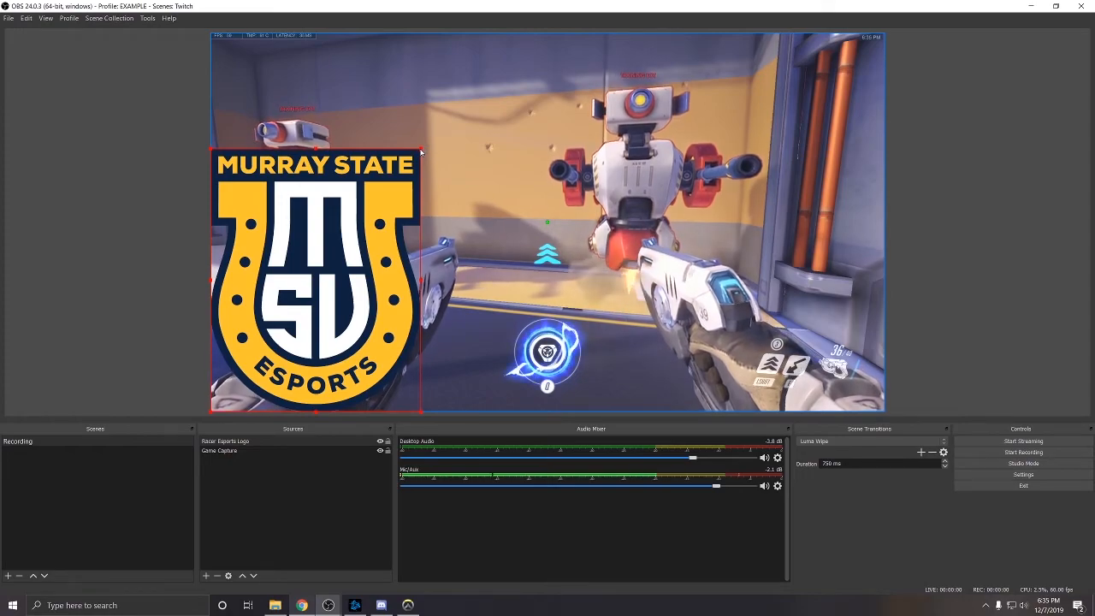
{"action": "left_click_drag", "start_coordinate": [420, 151], "coordinate": [252, 364]}
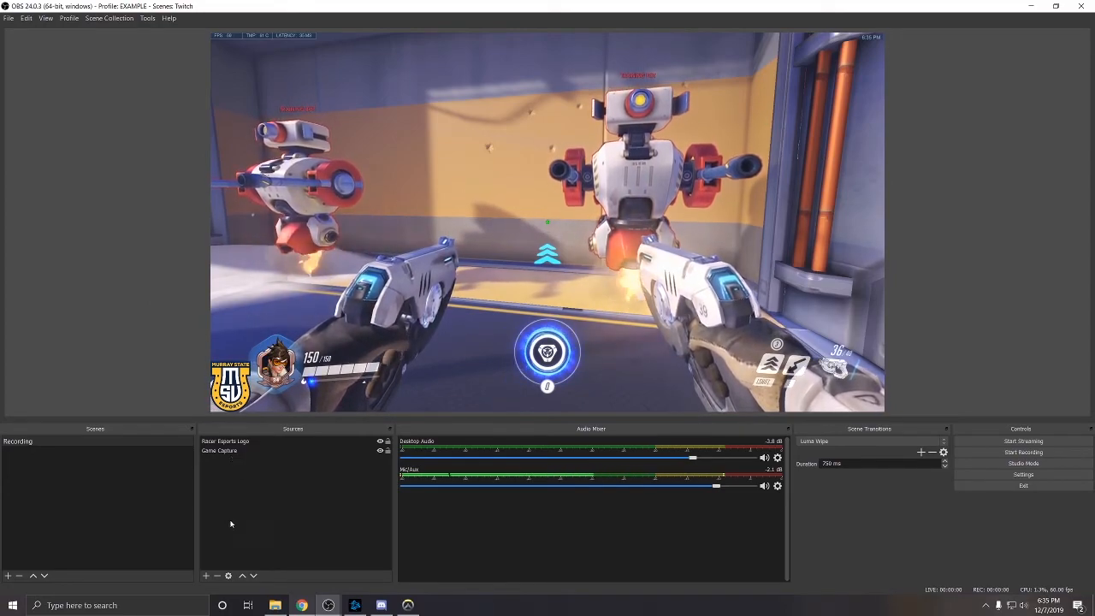
{"action": "left_click", "coordinate": [205, 576]}
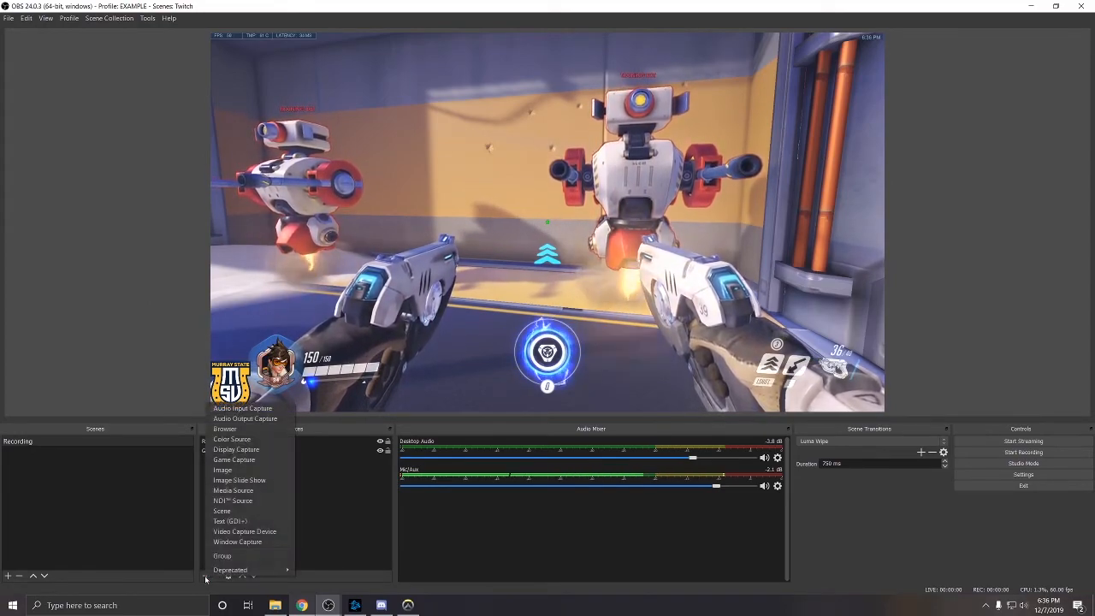
{"action": "left_click", "coordinate": [154, 400]}
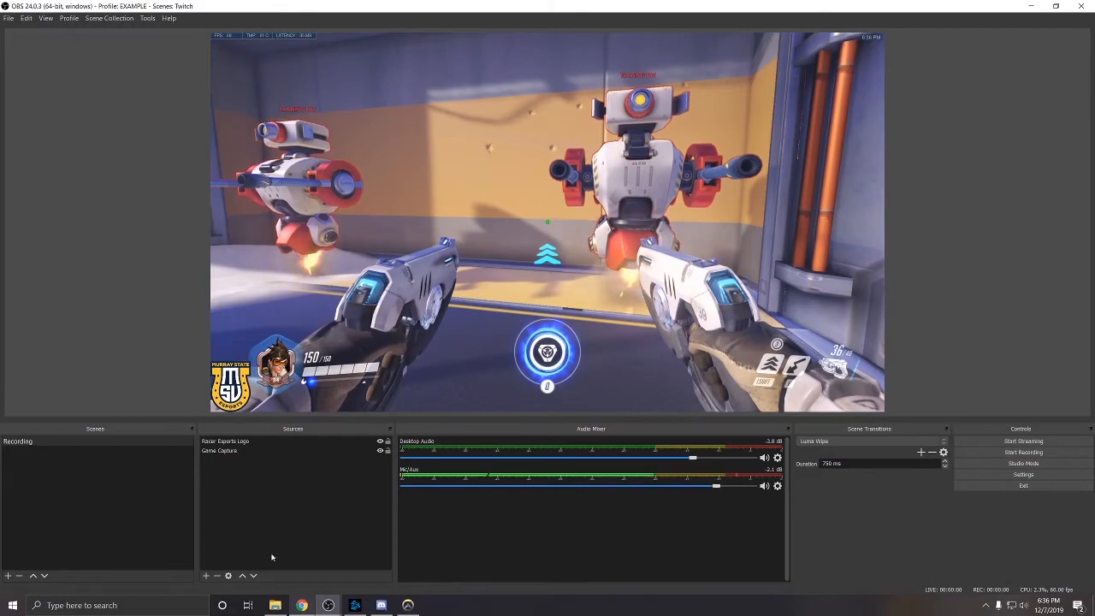
{"action": "left_click", "coordinate": [206, 577]}
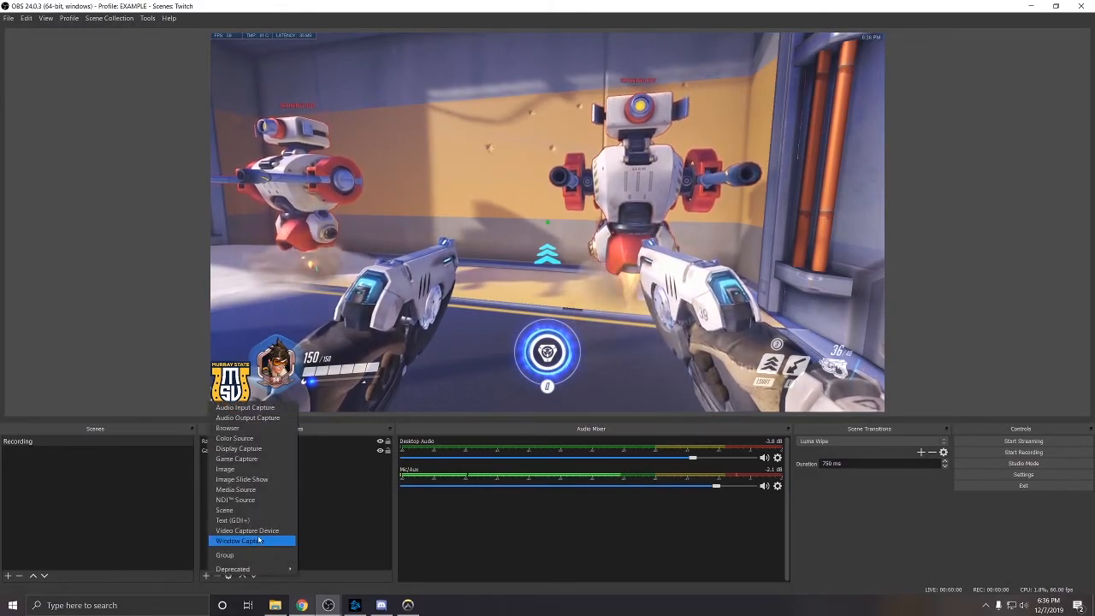
{"action": "left_click", "coordinate": [326, 539]}
Add a new visible Text (GDI+) source named "FlavFilth" to the Recording scene.
{"action": "left_click", "coordinate": [206, 576]}
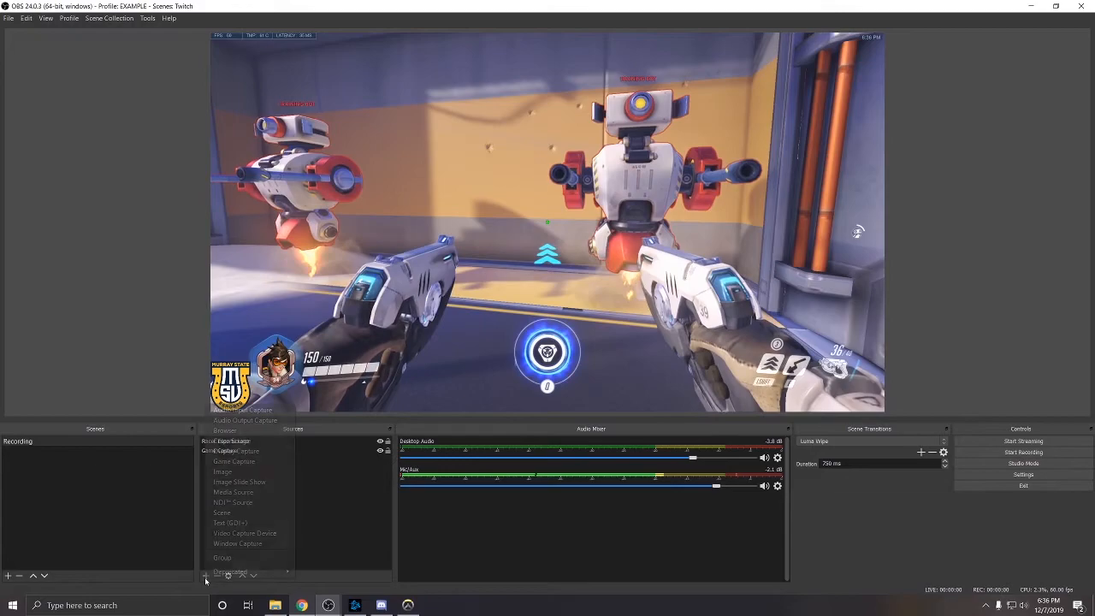
{"action": "left_click", "coordinate": [244, 524]}
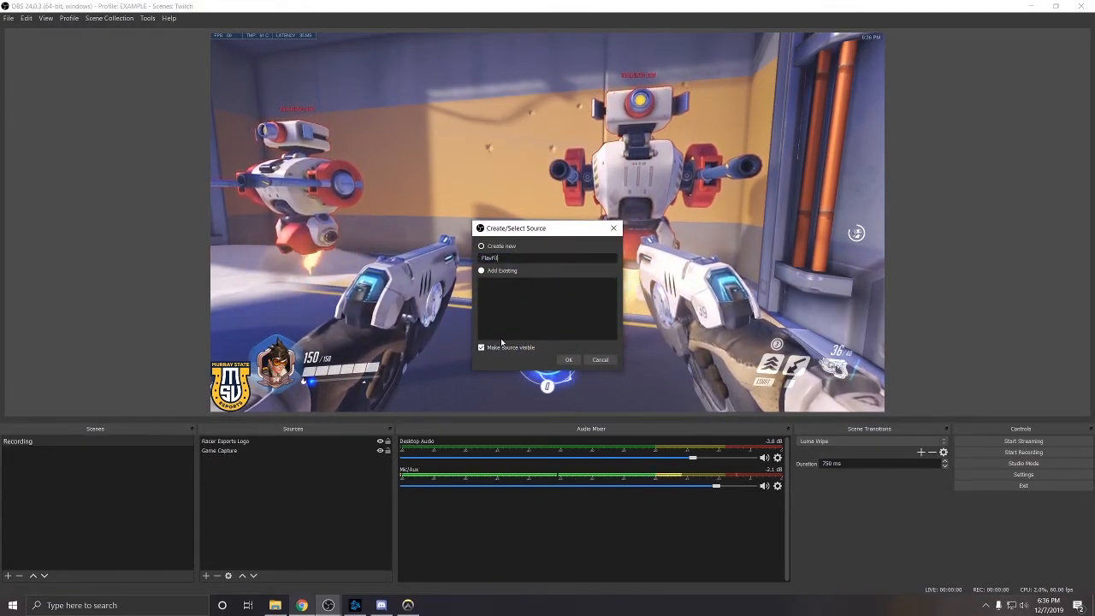
{"action": "left_click", "coordinate": [567, 360]}
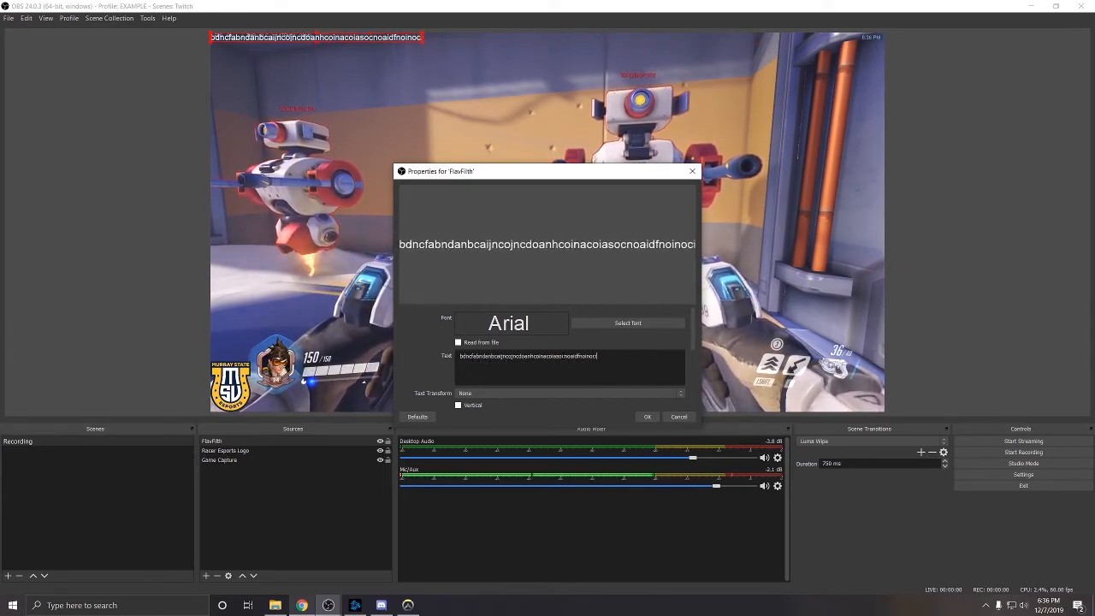
Replace the random placeholder characters in the text source with "FlavFilth".
{"action": "key", "text": "BackSpace"}
{"action": "key", "text": "BackSpace"}
{"action": "key", "text": "BackSpace"}
{"action": "key", "text": "BackSpace"}
{"action": "key", "text": "BackSpace"}
{"action": "key", "text": "BackSpace"}
{"action": "key", "text": "BackSpace"}
{"action": "key", "text": "BackSpace"}
{"action": "key", "text": "BackSpace"}
{"action": "key", "text": "BackSpace"}
{"action": "key", "text": "BackSpace"}
{"action": "key", "text": "BackSpace"}
{"action": "key", "text": "BackSpace"}
{"action": "key", "text": "BackSpace"}
{"action": "key", "text": "BackSpace"}
{"action": "key", "text": "BackSpace"}
{"action": "key", "text": "BackSpace"}
{"action": "key", "text": "BackSpace"}
{"action": "key", "text": "BackSpace"}
{"action": "key", "text": "BackSpace"}
{"action": "type", "text": "FlavFilth"}
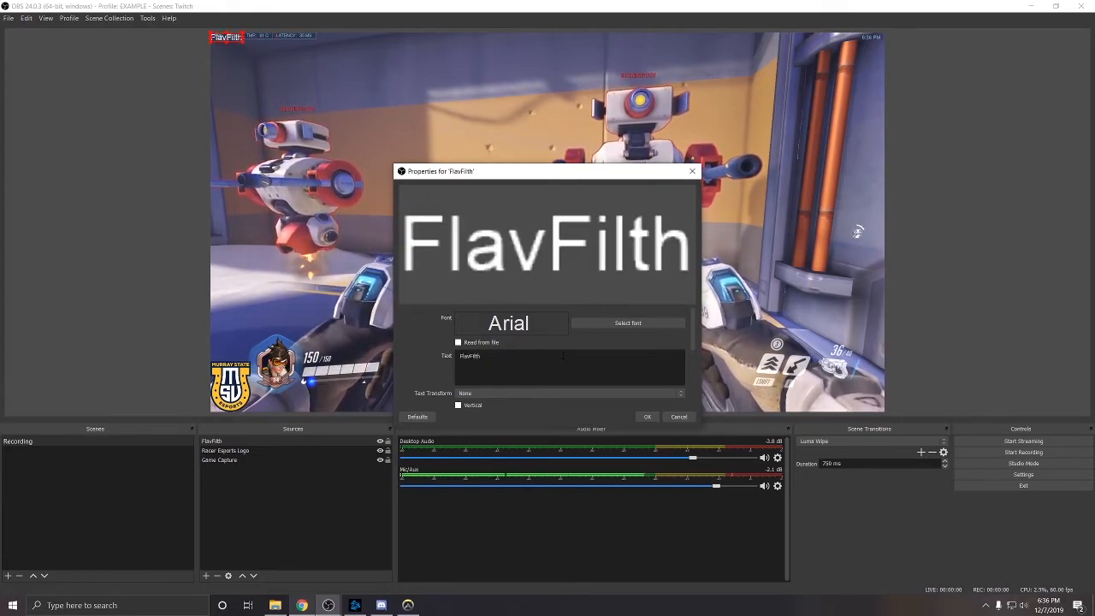
Set the text source's font to Comic Sans MS, Regular style, size 72.
{"action": "left_click", "coordinate": [632, 326]}
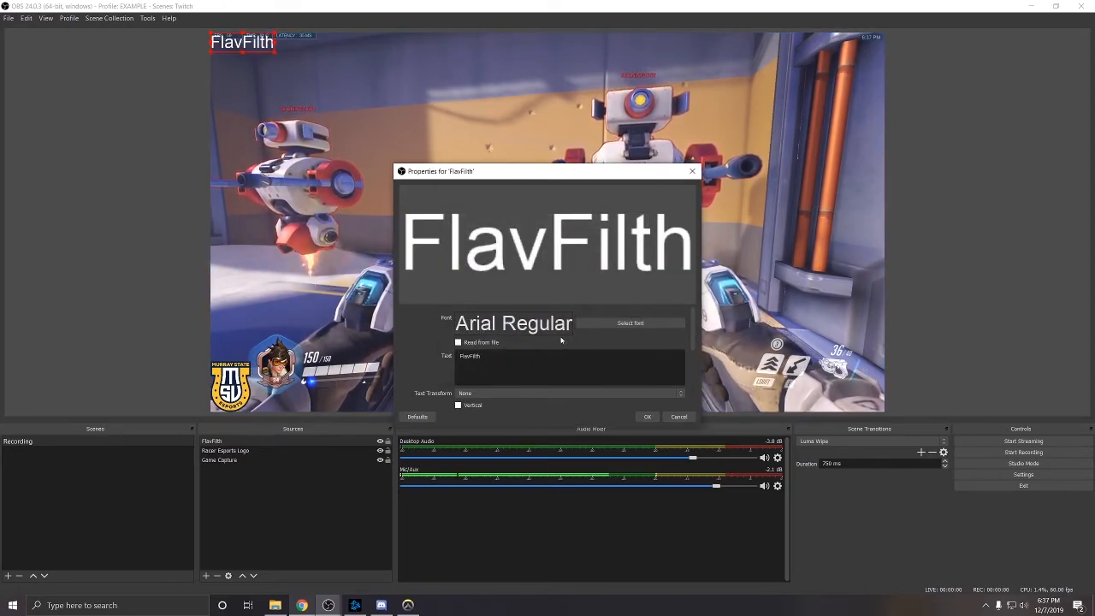
{"action": "left_click", "coordinate": [591, 325]}
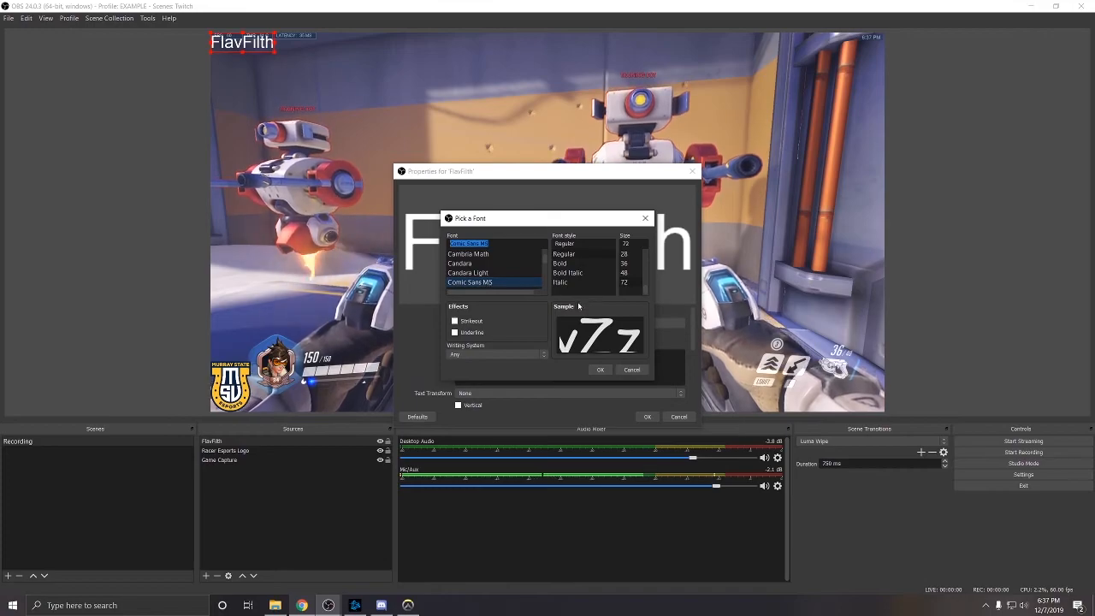
{"action": "left_click", "coordinate": [600, 370]}
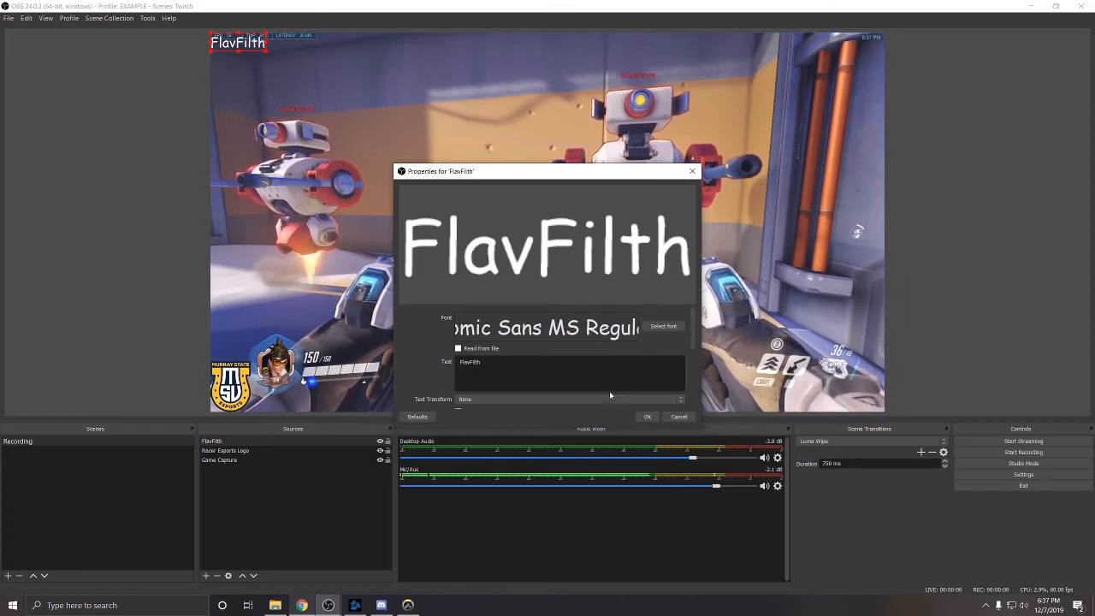
Examine the text source's transform, vertical, color, opacity, gradient and background color options without changing them.
{"action": "scroll", "coordinate": [431, 367], "scroll_direction": "down", "scroll_amount": 1}
{"action": "left_click", "coordinate": [465, 374]}
{"action": "left_click", "coordinate": [475, 380]}
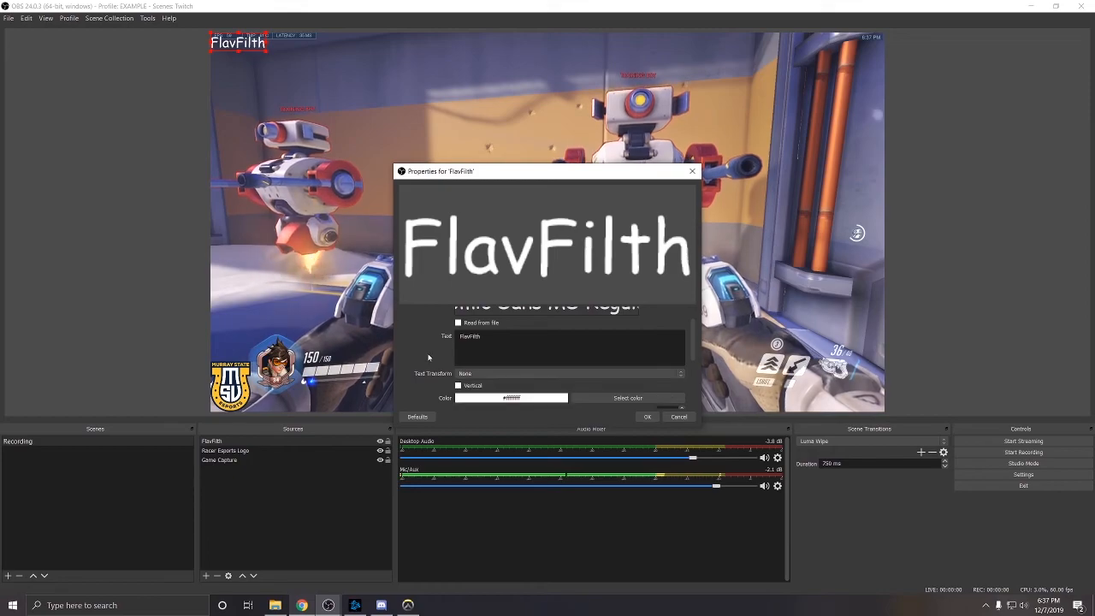
{"action": "scroll", "coordinate": [411, 358], "scroll_direction": "up", "scroll_amount": 1}
{"action": "scroll", "coordinate": [496, 403], "scroll_direction": "down", "scroll_amount": 1}
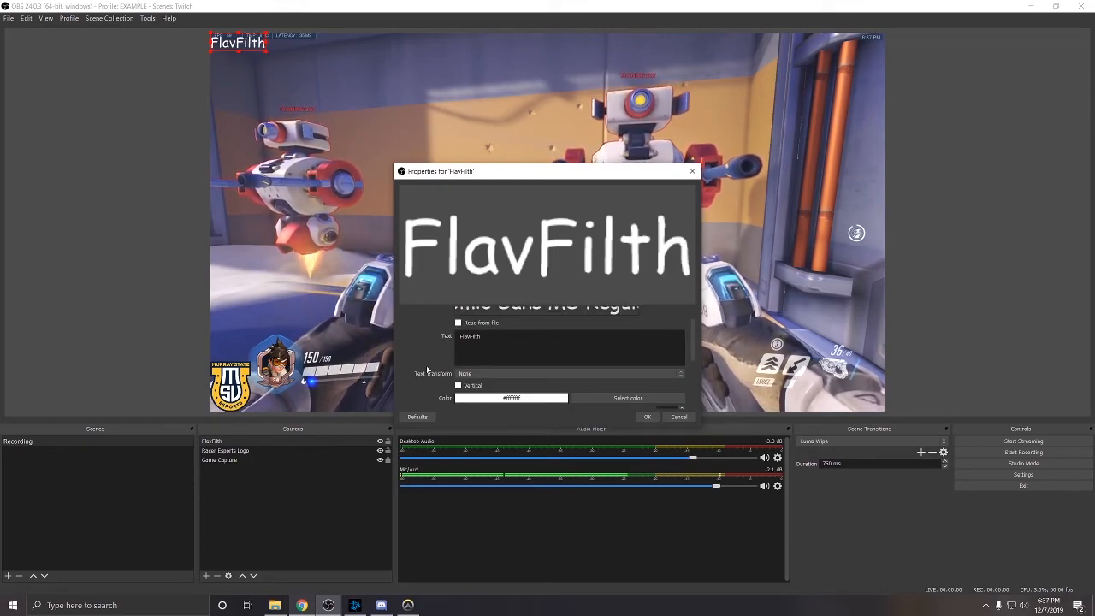
{"action": "scroll", "coordinate": [427, 369], "scroll_direction": "down", "scroll_amount": 2}
{"action": "scroll", "coordinate": [426, 371], "scroll_direction": "up", "scroll_amount": 2}
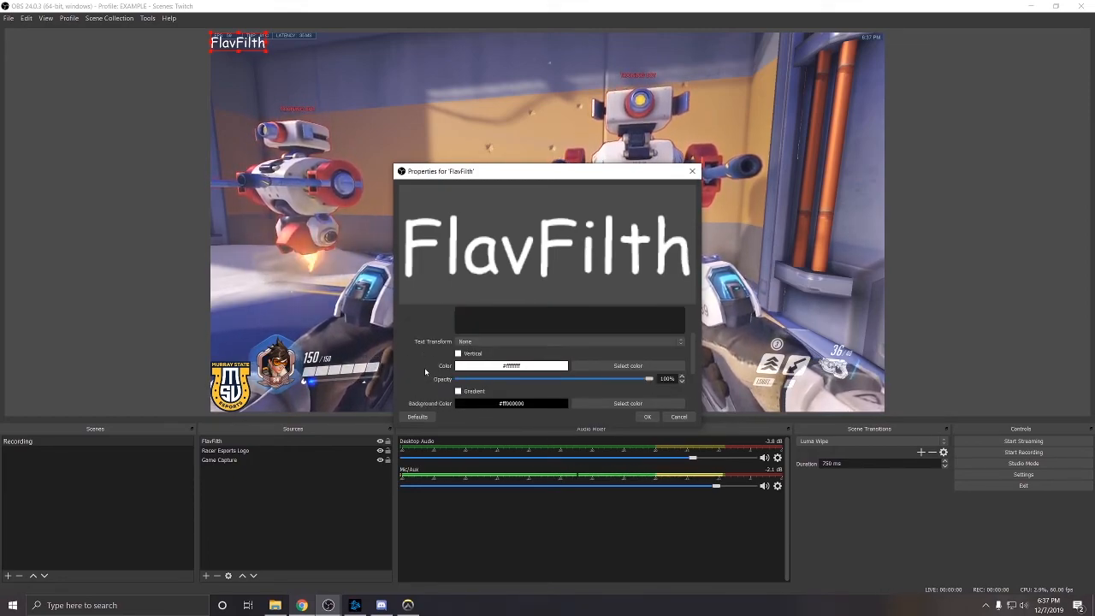
{"action": "scroll", "coordinate": [426, 371], "scroll_direction": "up", "scroll_amount": 2}
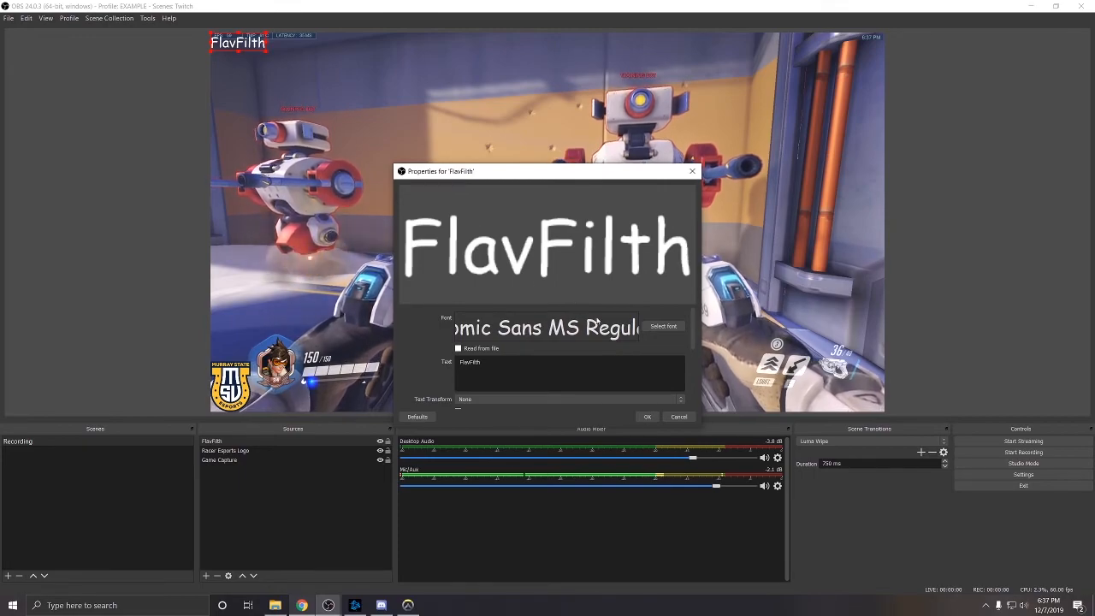
Accept the text properties and place the FlavFilth text directly above the logo, scaled down to about the logo's width.
{"action": "left_click", "coordinate": [648, 418]}
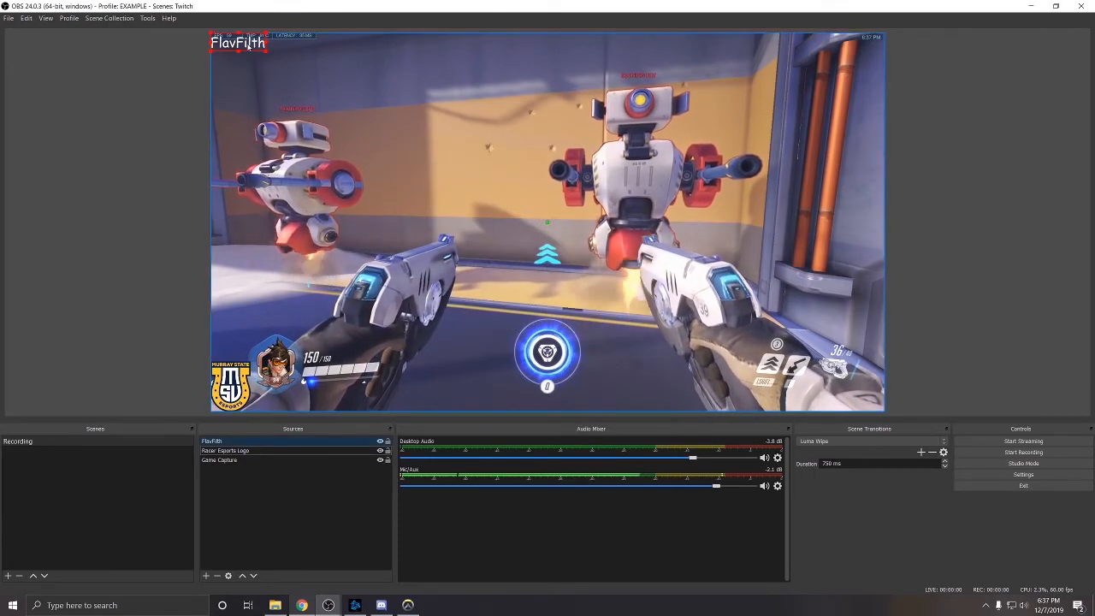
{"action": "left_click_drag", "start_coordinate": [251, 51], "coordinate": [251, 351]}
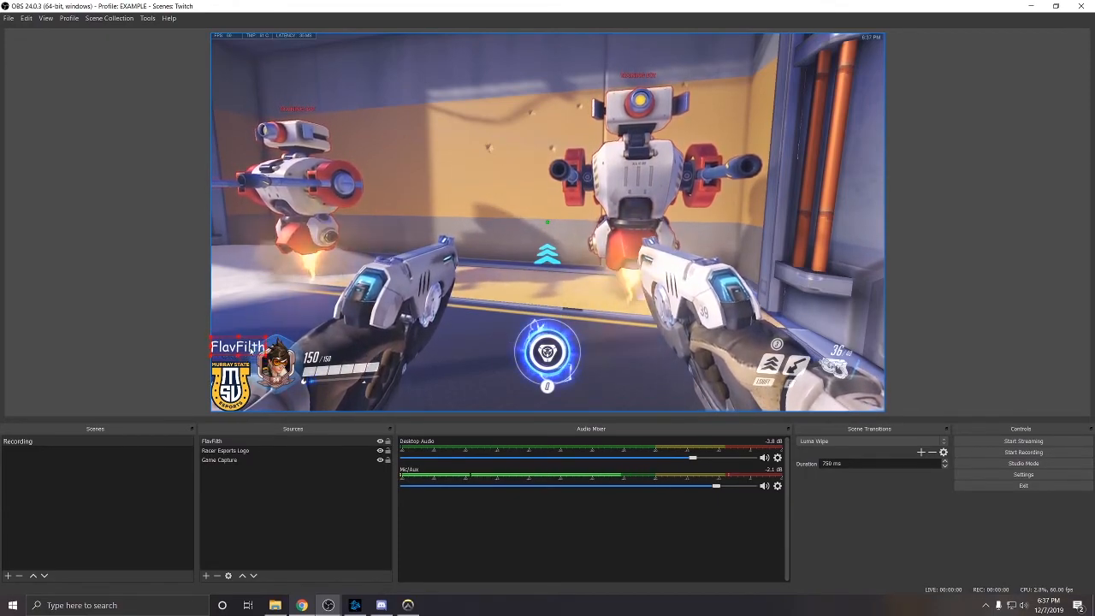
{"action": "mouse_move", "coordinate": [252, 350]}
{"action": "left_mouse_down"}
{"action": "mouse_move", "coordinate": [261, 351]}
{"action": "mouse_move", "coordinate": [250, 362]}
{"action": "left_mouse_up"}
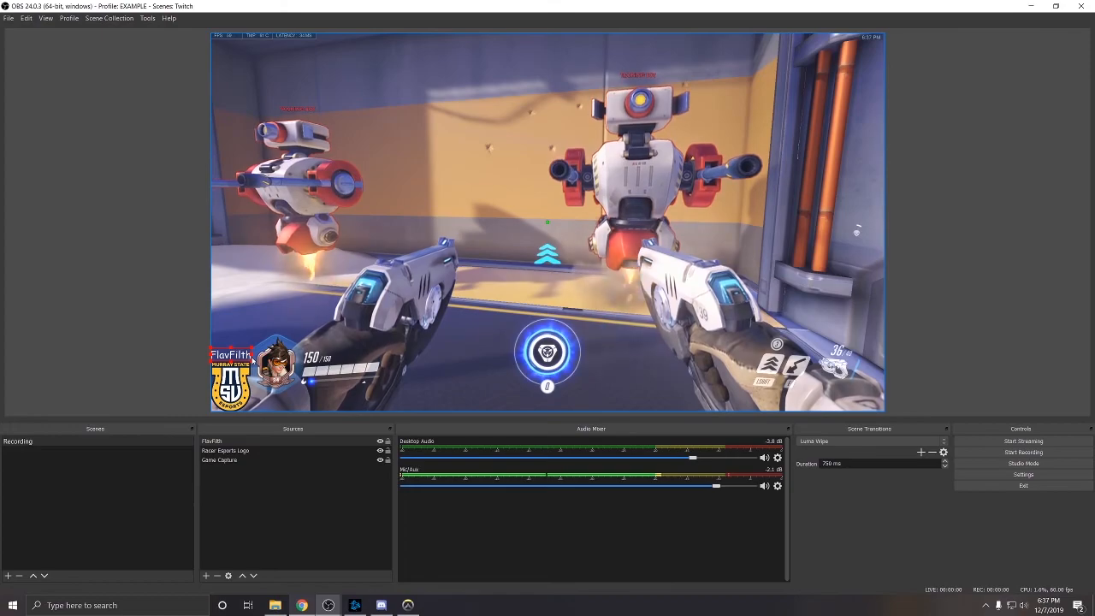
{"action": "left_click", "coordinate": [351, 373]}
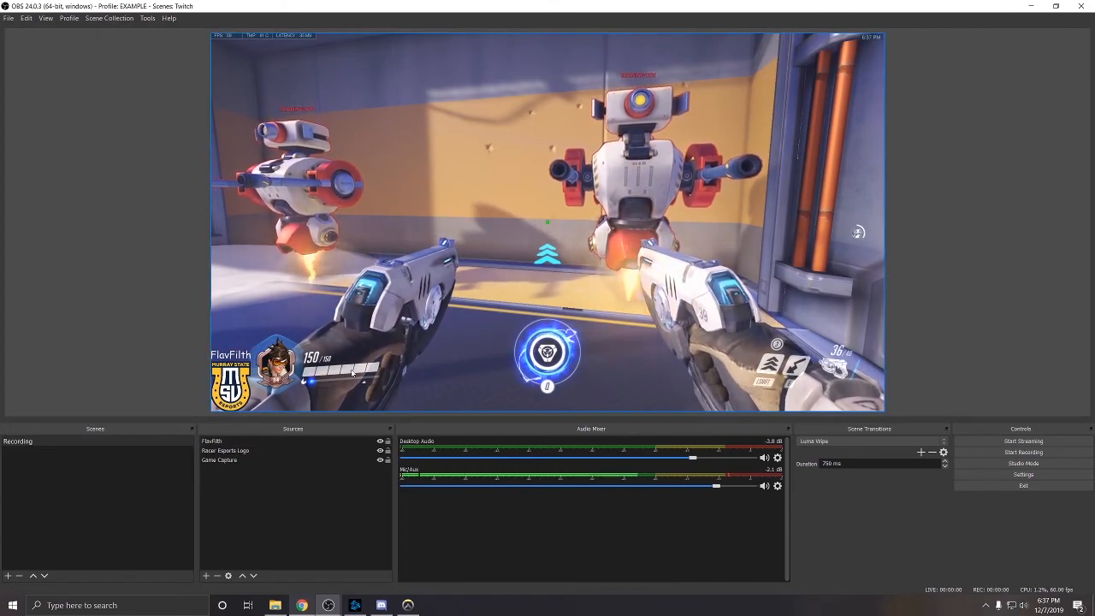